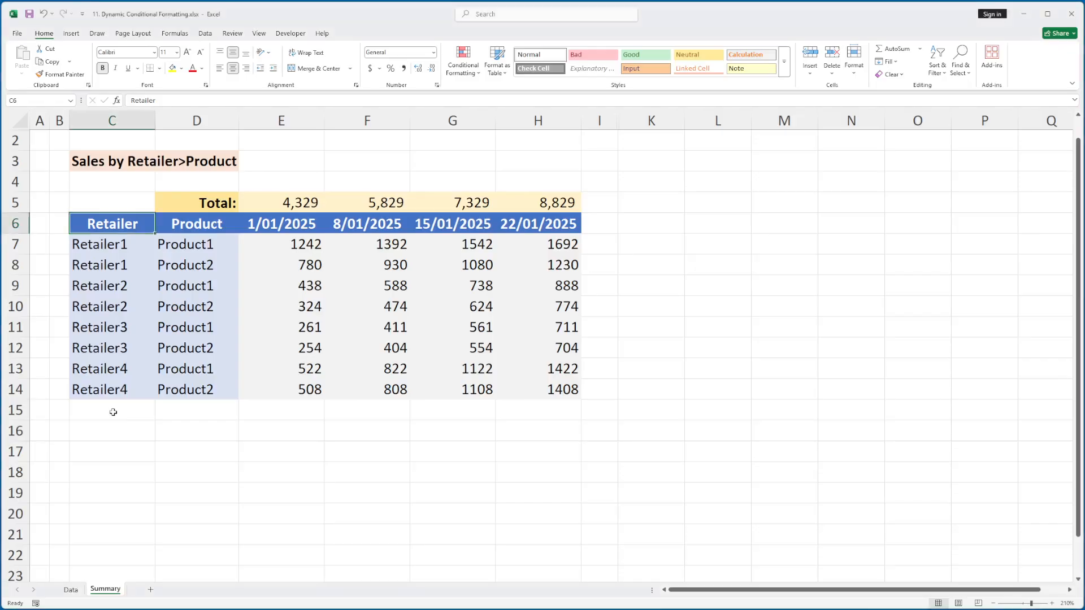
Step: Enter Retailer5 in cell C15 below the retailer list to test the row formatting, and undo the entry
click(111, 407)
text(Ret)
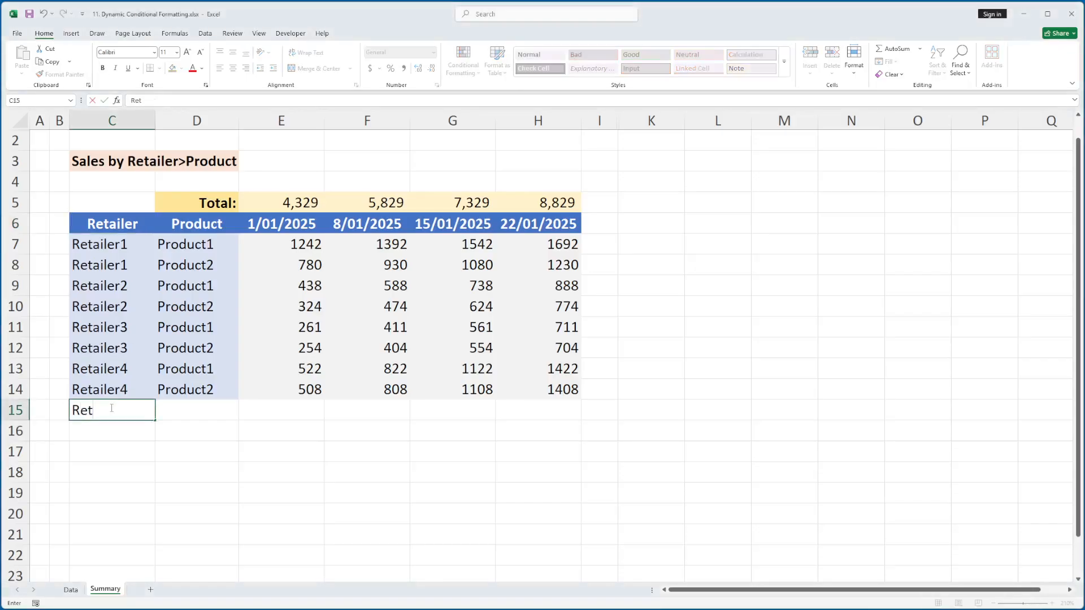
text(ai)
key(BackSpace)
text(ailer5)
key(Tab)
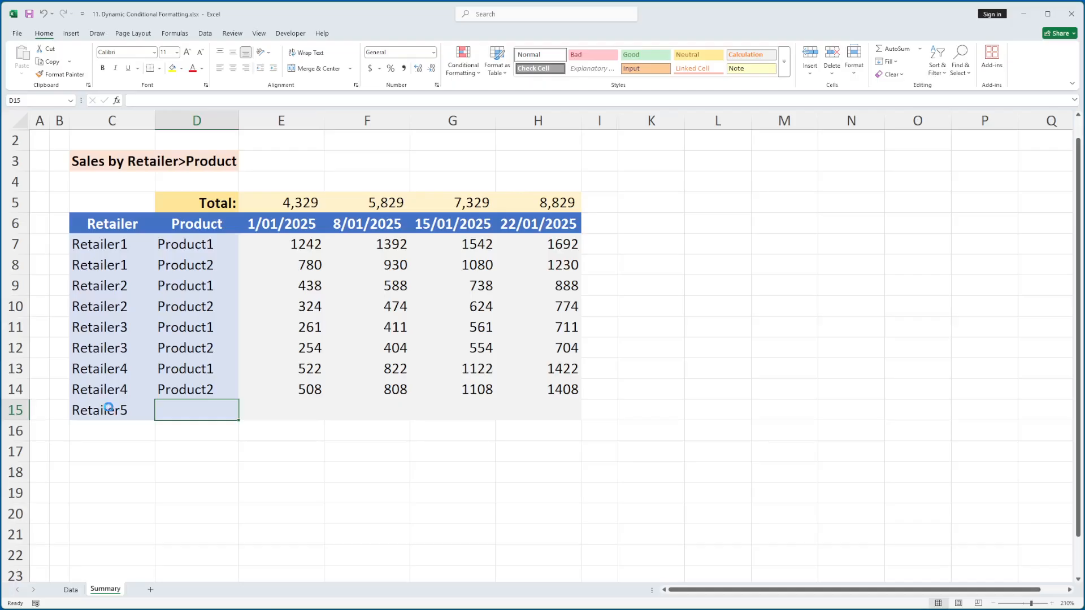
key(ctrl+z)
Step: Unhide the hidden column J between columns I and K
drag(600, 120, 651, 121)
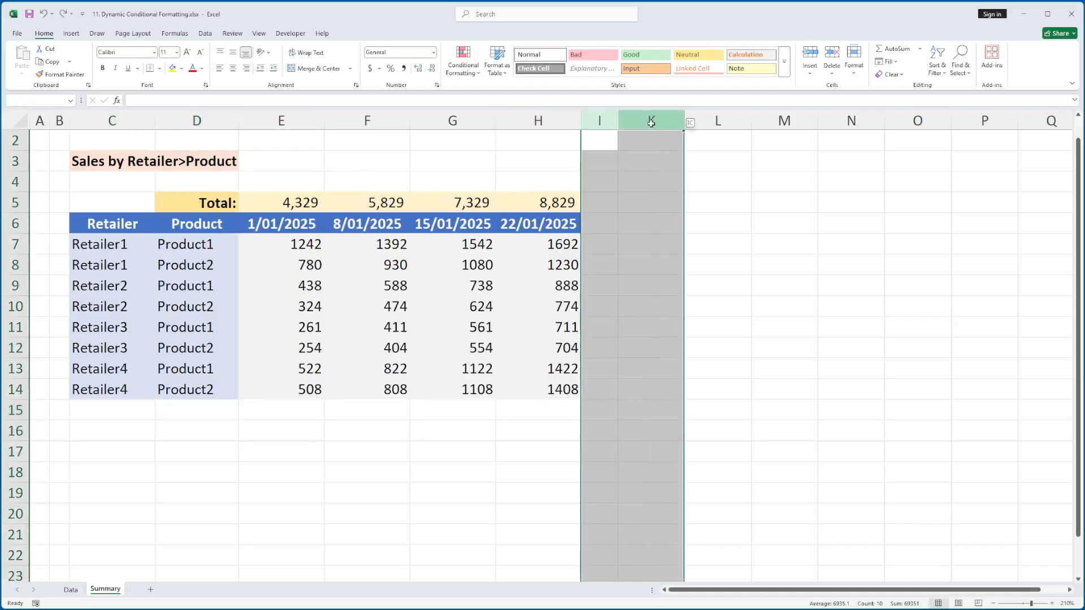
right_click(651, 123)
click(678, 306)
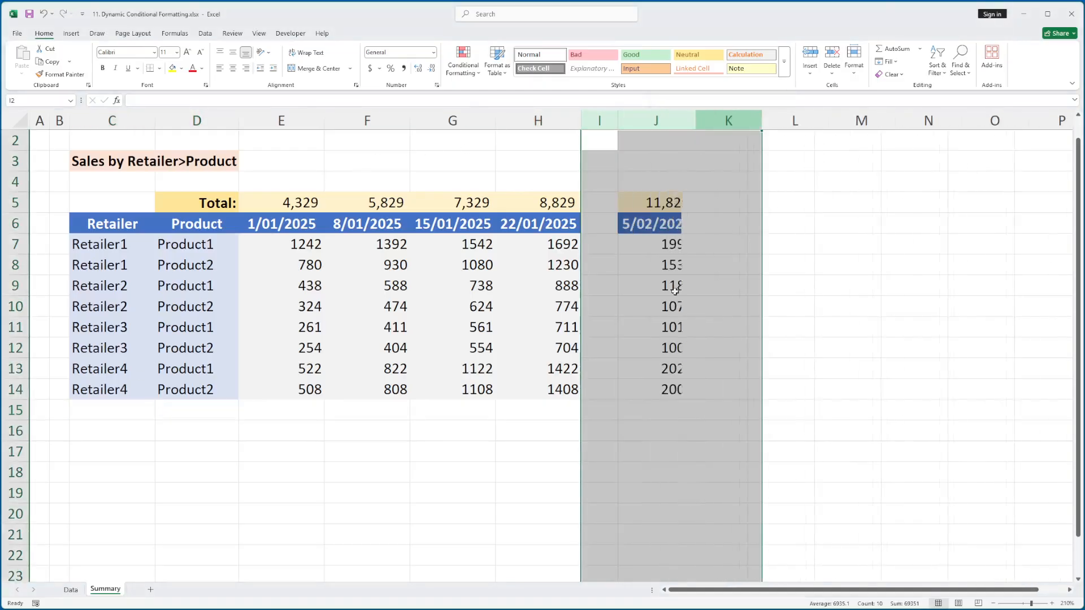
Step: Start a new conditional formatting rule for cells J7:J14 that uses a formula to determine which cells to format
click(680, 247)
shift+click(673, 393)
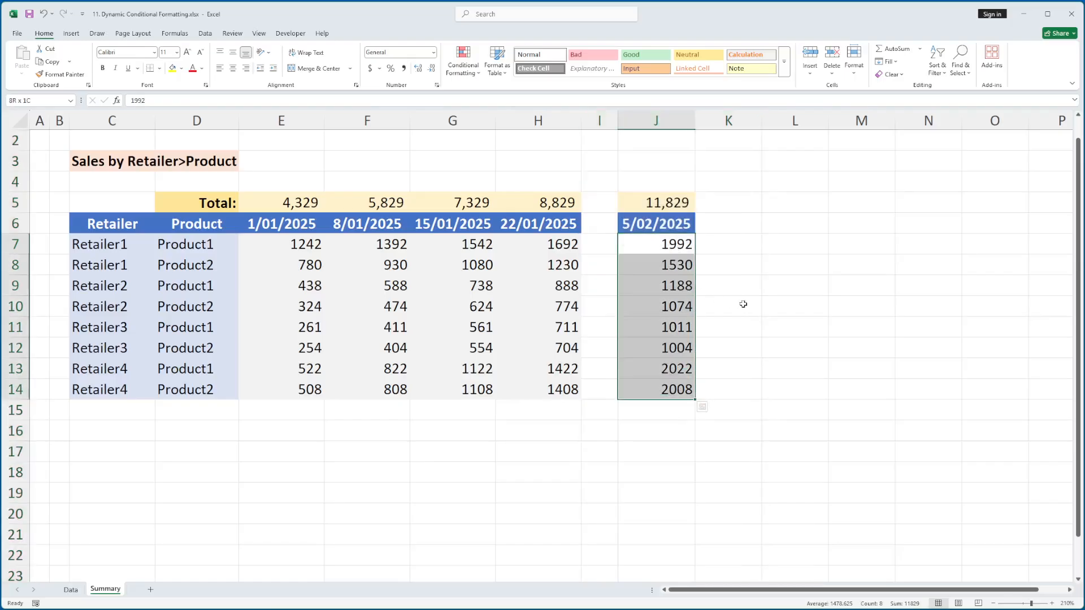
click(681, 244)
shift+click(665, 396)
click(449, 75)
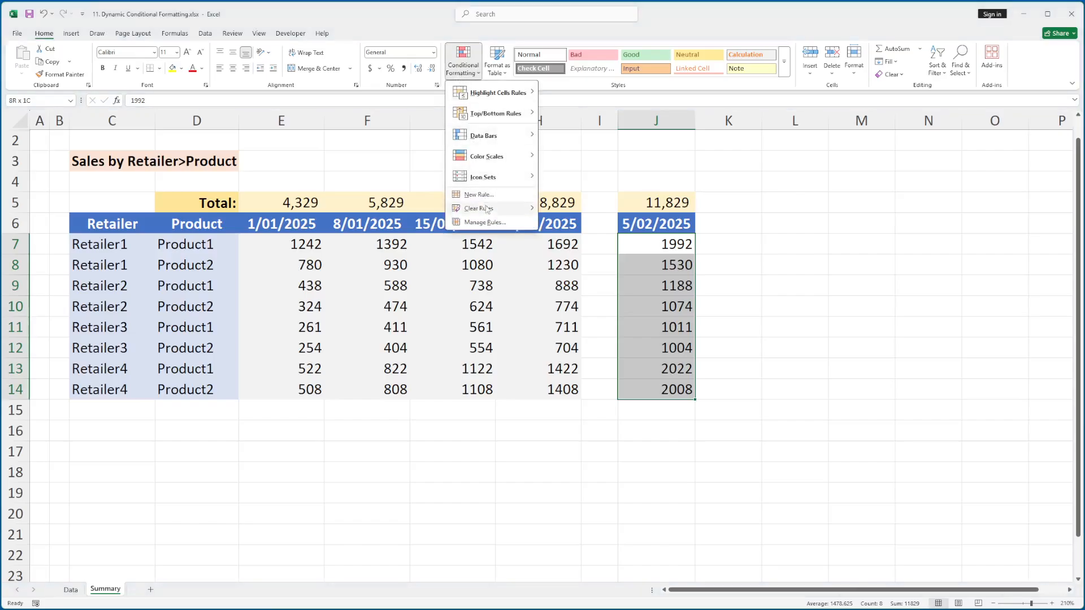
click(478, 223)
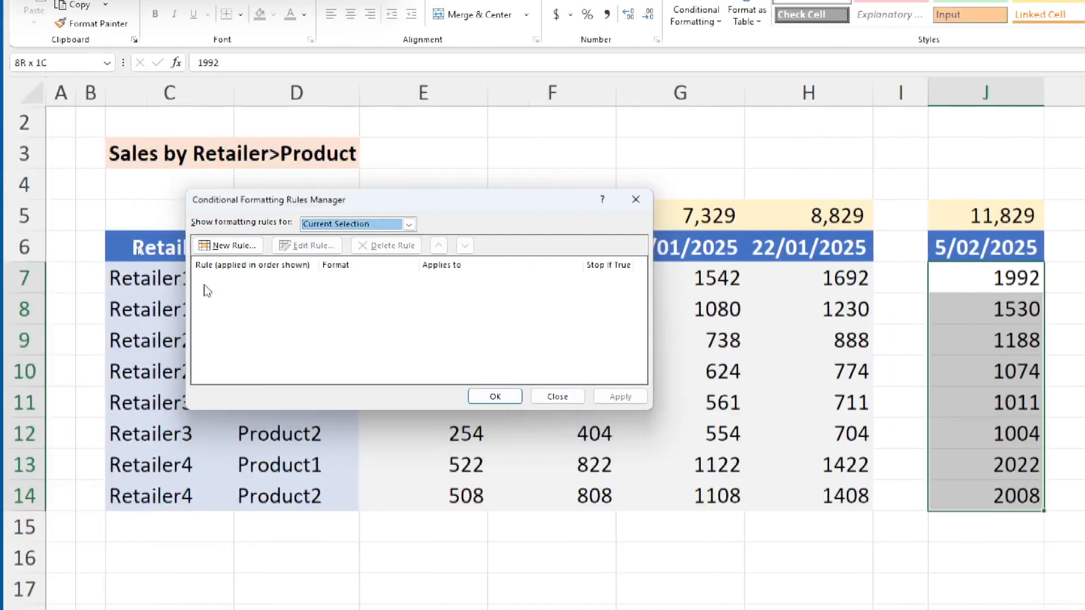
click(249, 245)
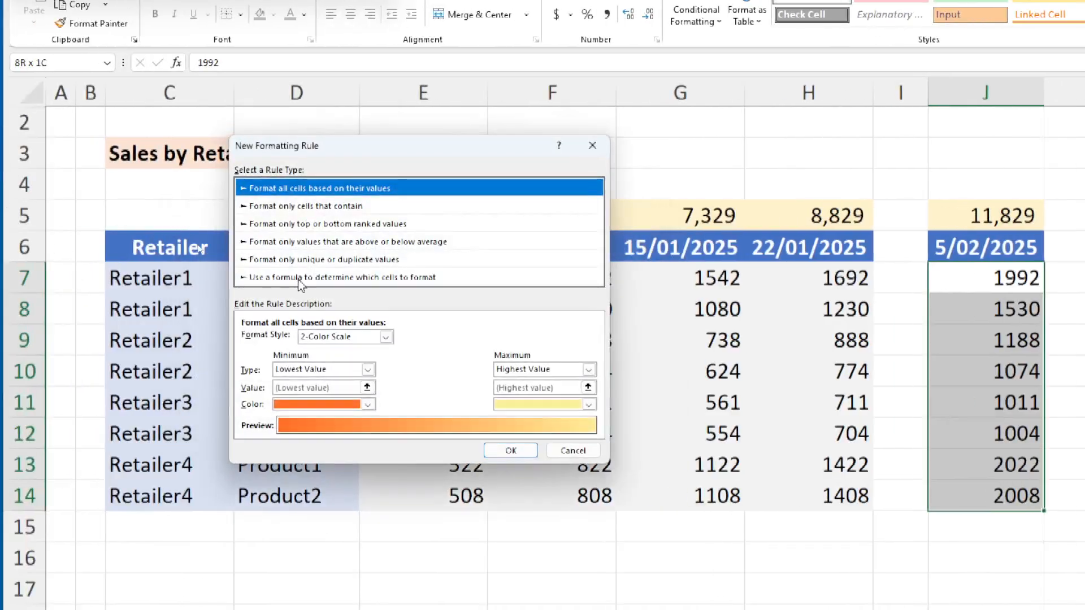
click(265, 278)
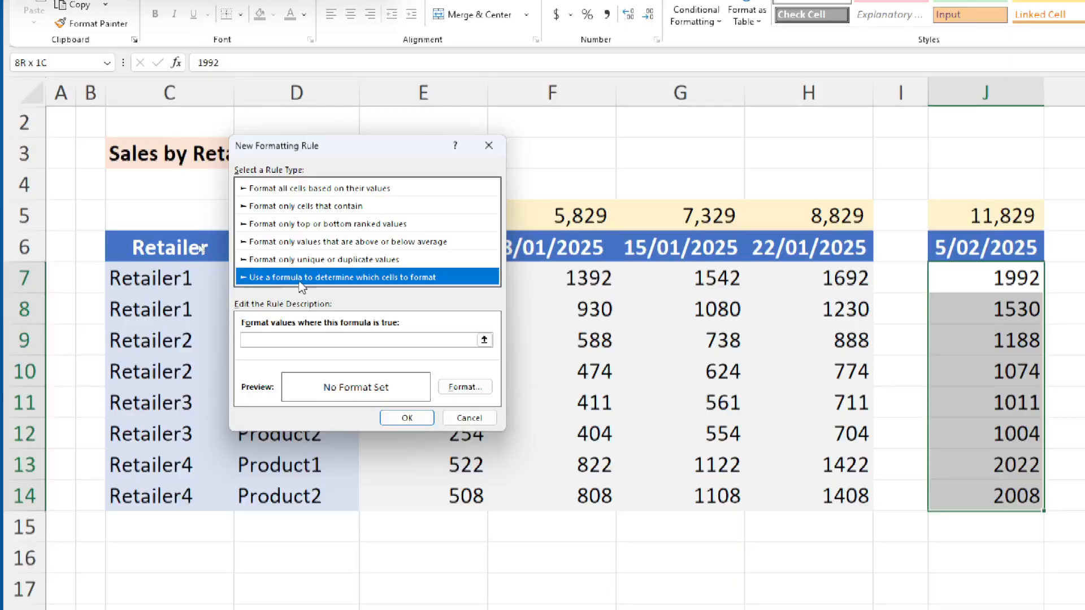
Step: Enter =IF($C$7<>"",TRUE,FALSE) as the formula of the new formatting rule
click(308, 341)
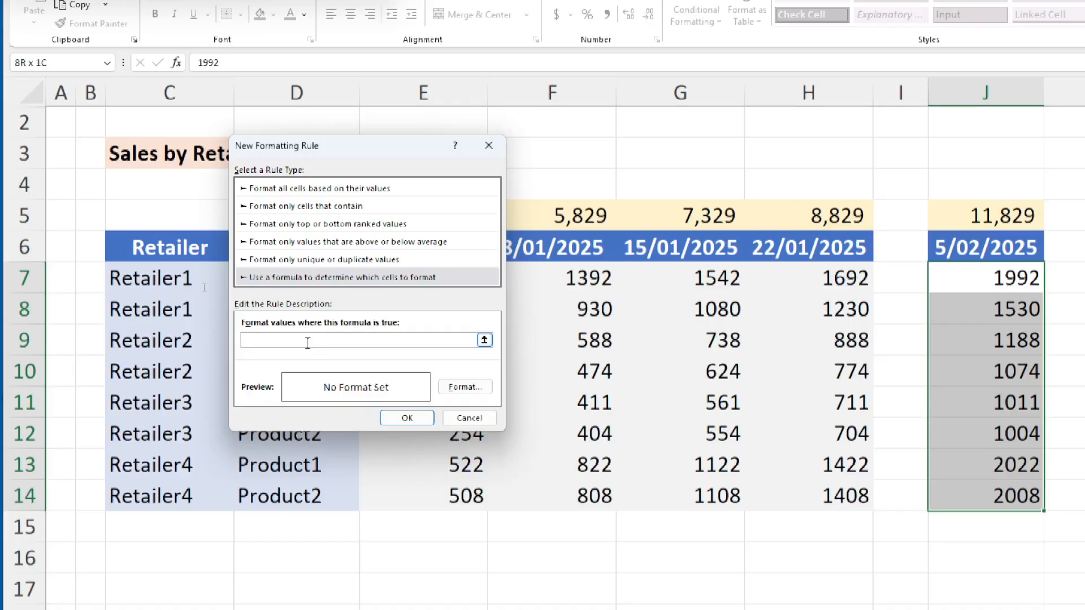
text(=)
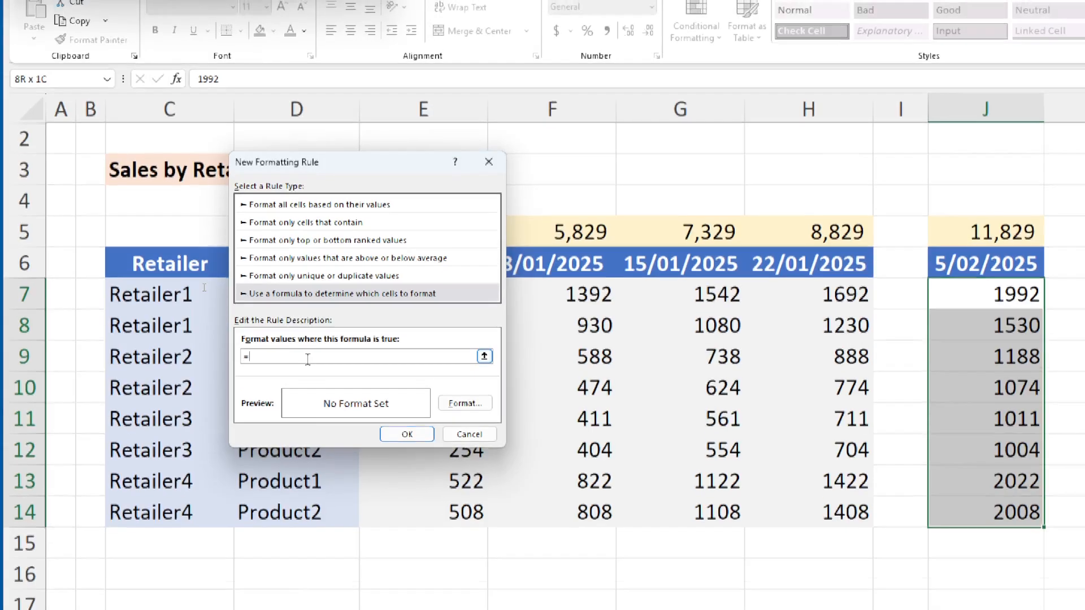
text(IF($)
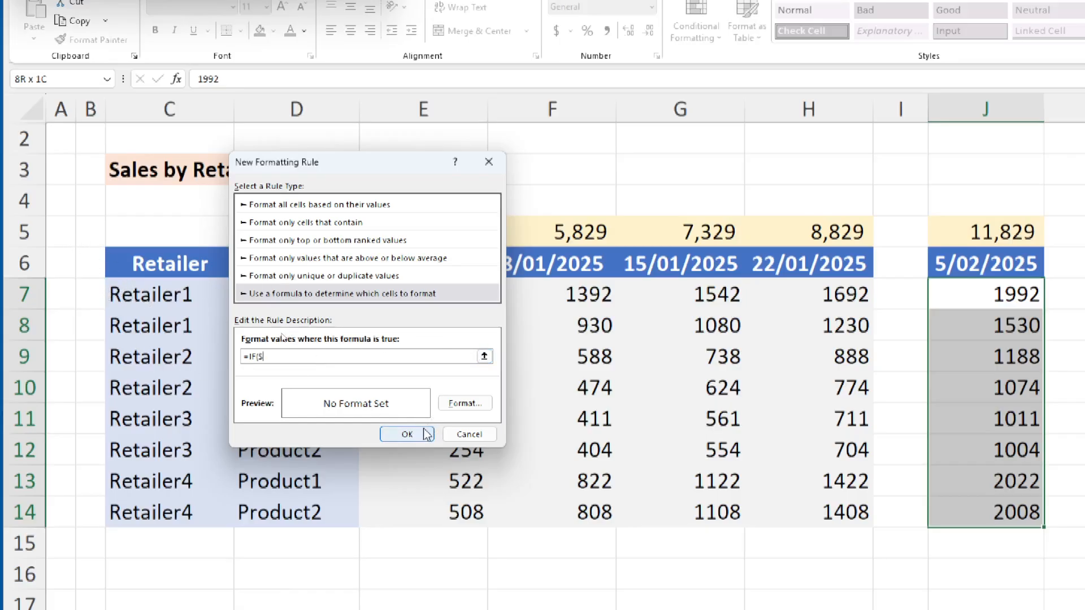
text(C$7<>"",TRUE,FALSE)
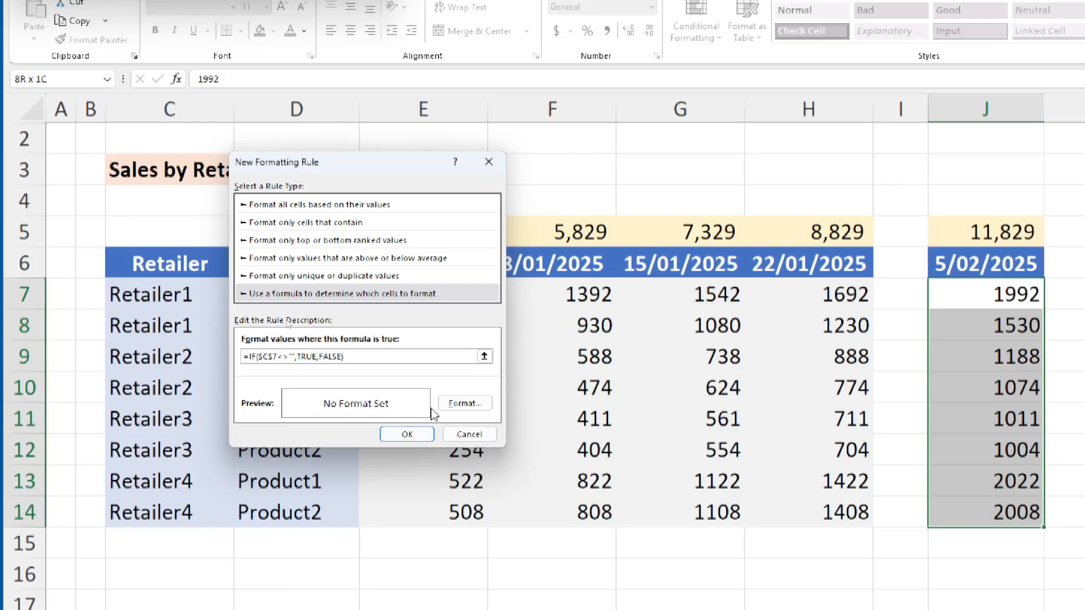
Step: Give the formatting rule a light grey fill and save it to the rule list
click(454, 405)
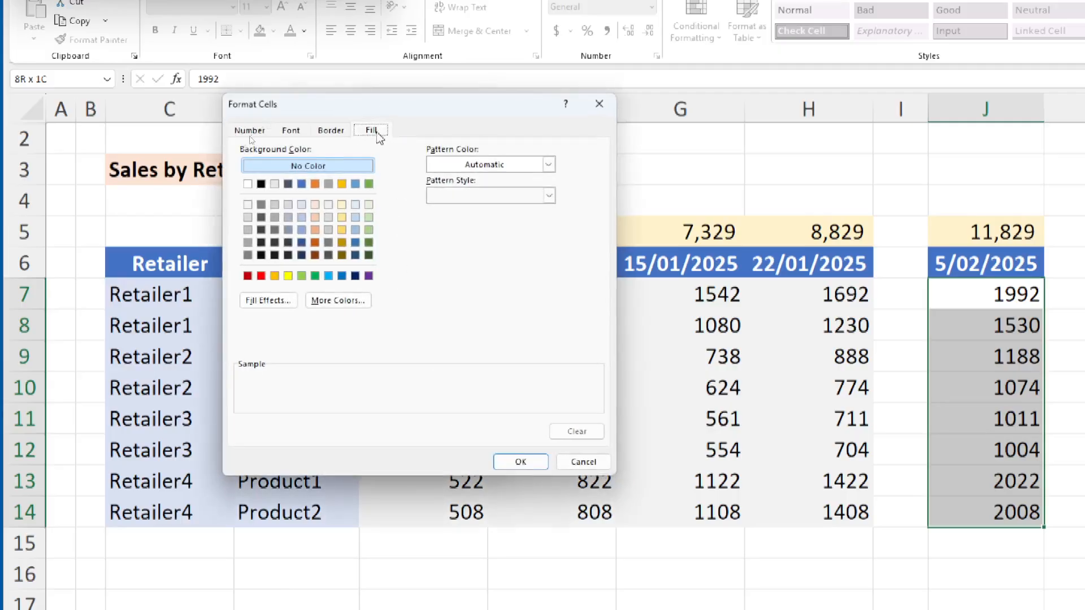
click(521, 462)
click(407, 434)
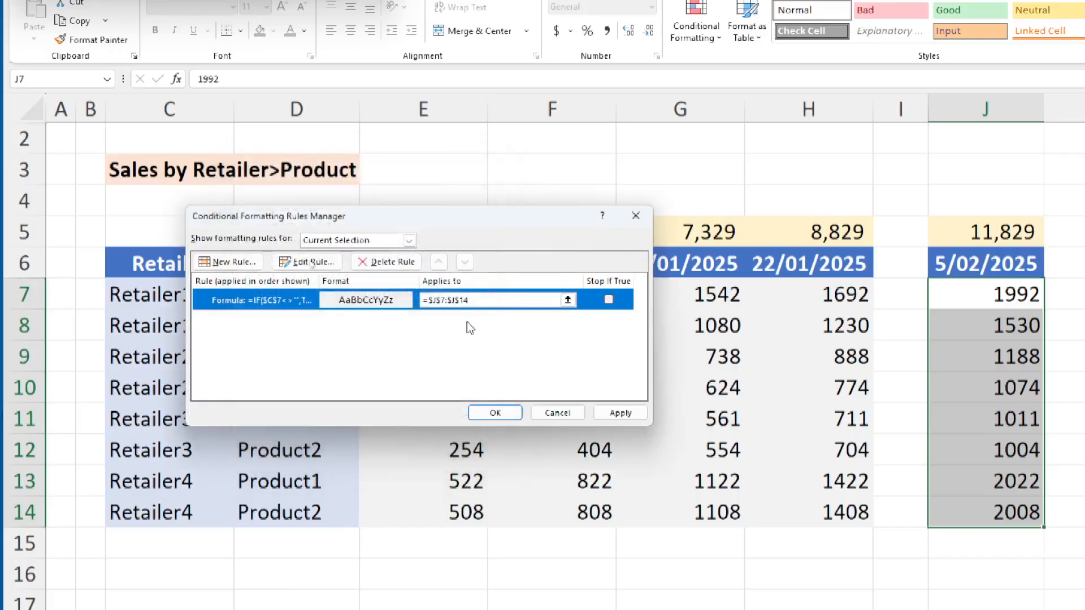
Step: Set the rule's applied range to $J$7:$J$14 and apply it to the sheet
click(492, 300)
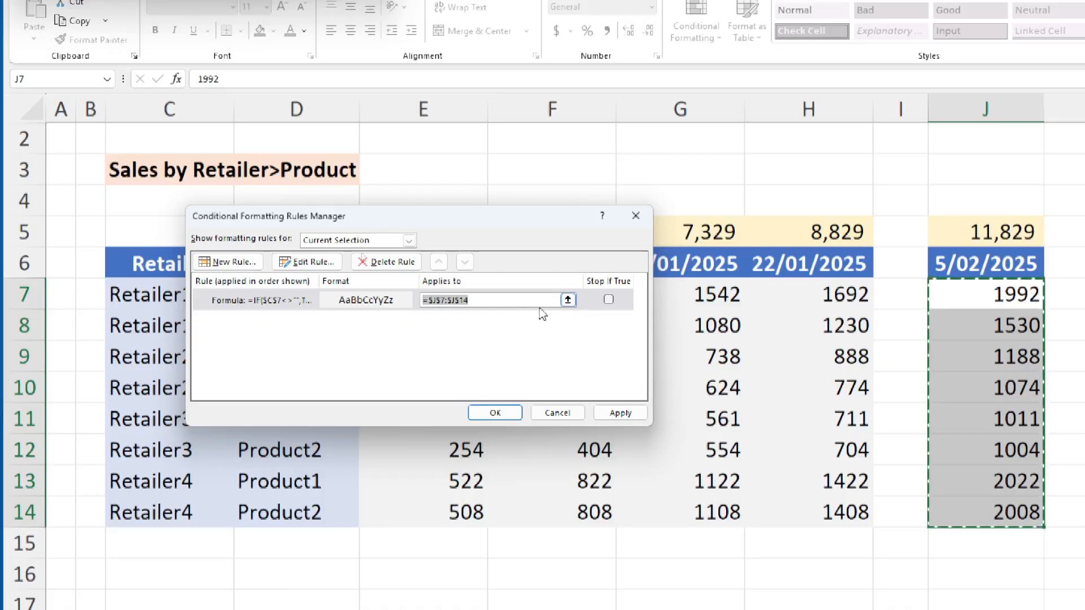
click(568, 300)
drag(1011, 294, 998, 523)
key(Return)
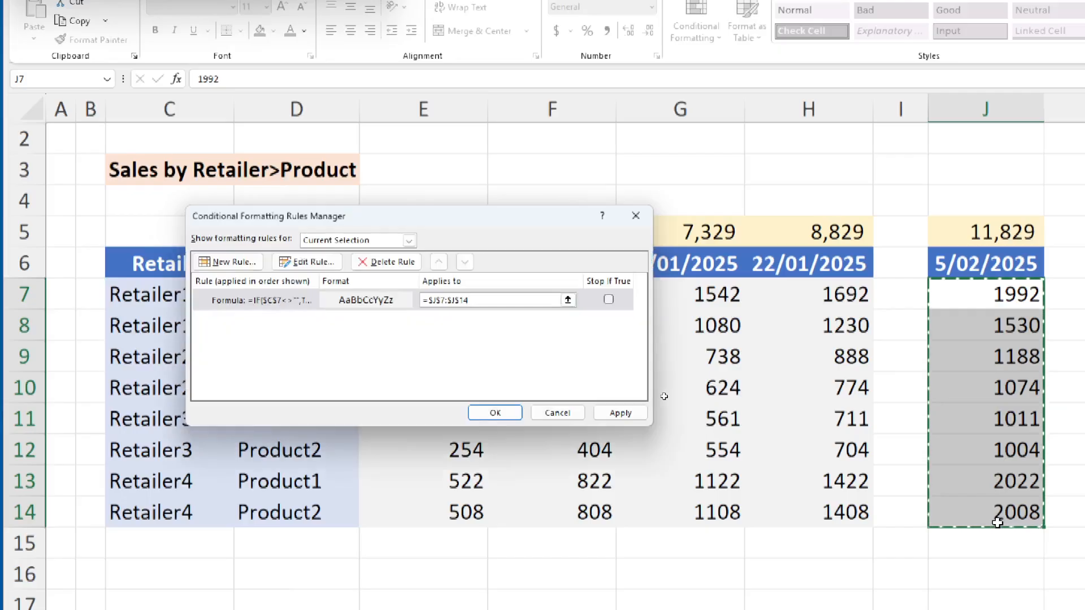
click(495, 412)
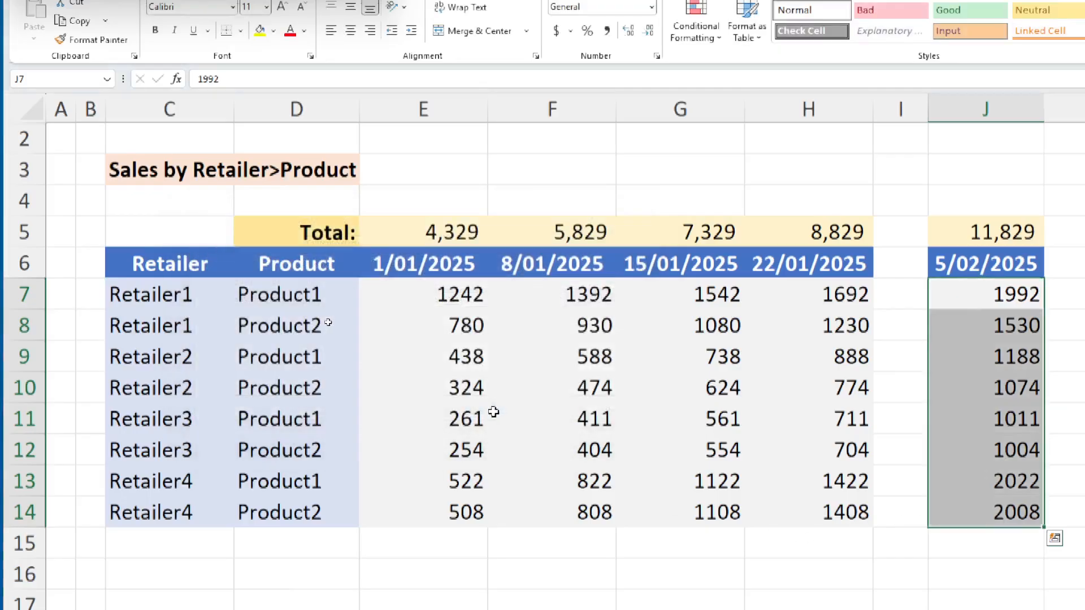
Step: Enter 1234 in cell J15 and 3445 in cell J16, directly below the formatted range
click(1006, 550)
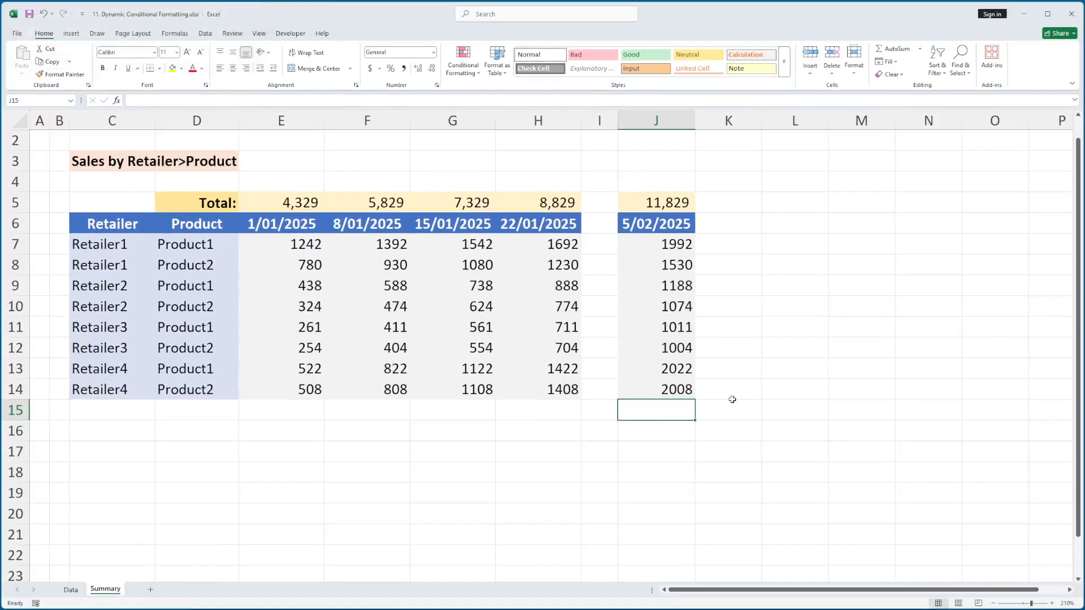
text(1234)
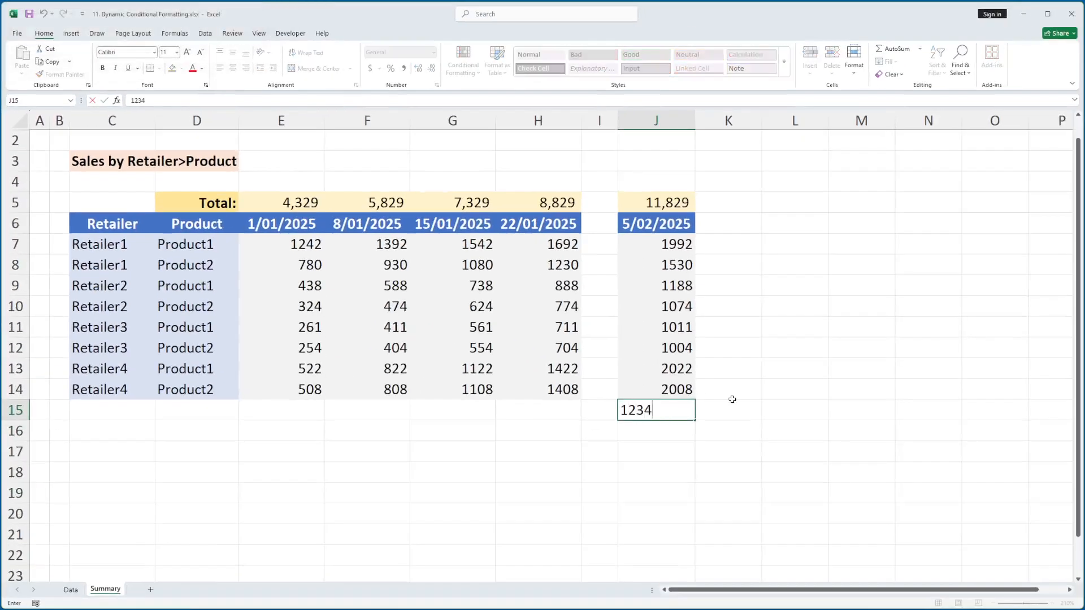
key(Return)
text(3445)
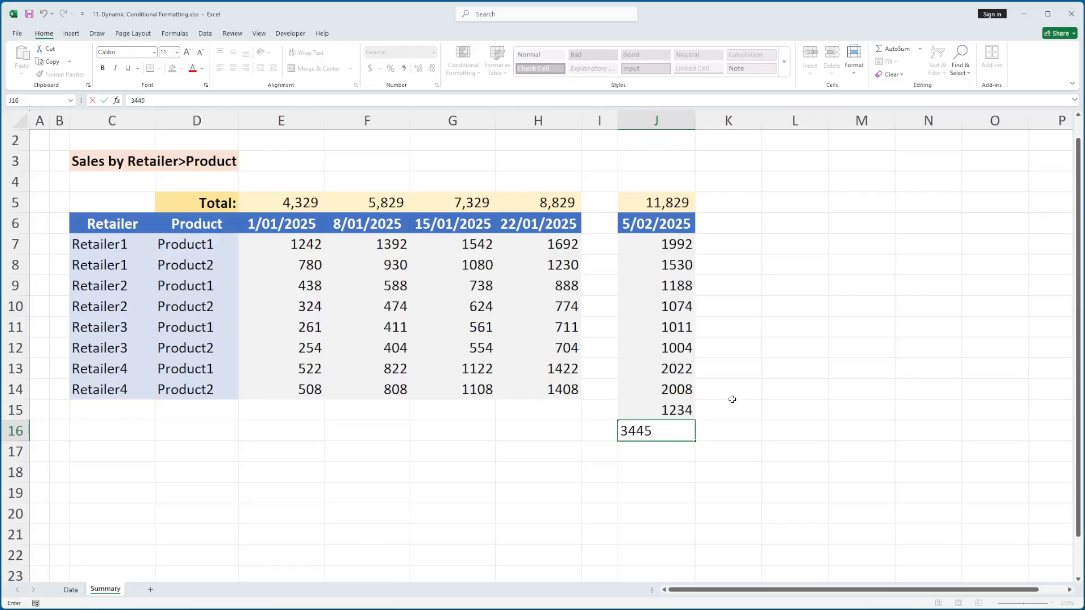
key(Up)
Step: Compare the formatting of the ruled range J7:J14 with that of the added cells J15 and J16
key(Up)
key(shift+Up)
key(shift+Up)
key(shift+Up)
key(shift+Up)
key(shift+Up)
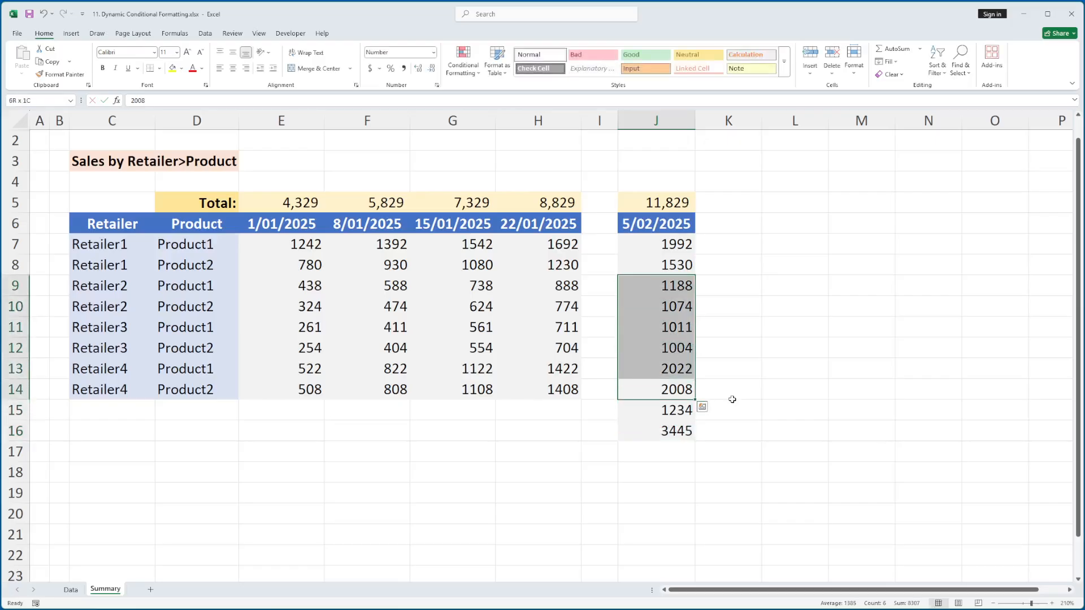
key(shift+Up)
key(shift+Up)
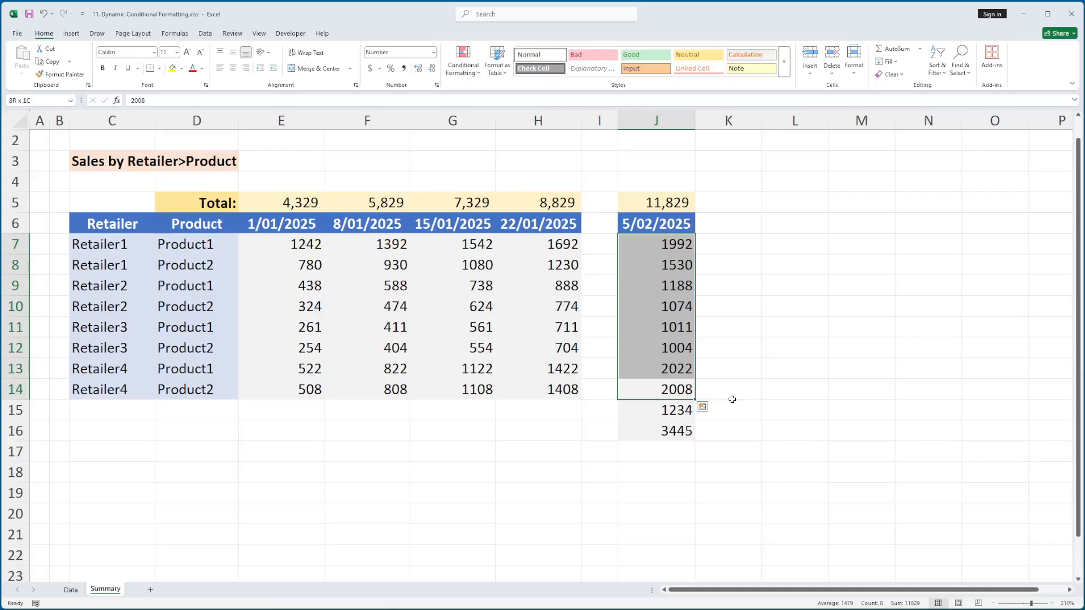
key(Down)
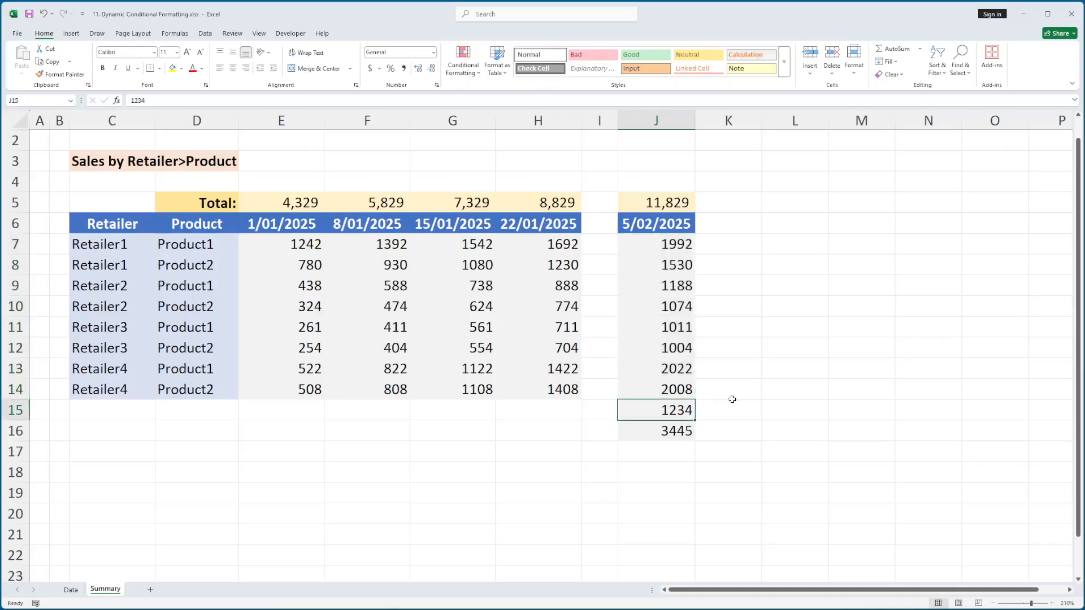
key(Down)
key(Up)
key(Down)
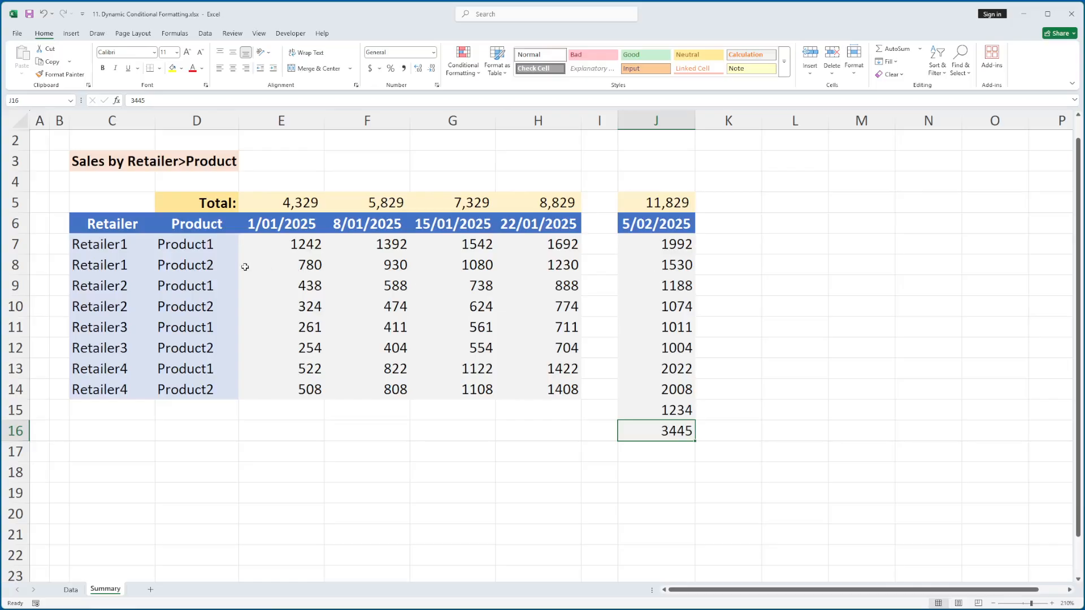
Step: Clear the contents of rows 7 to 16
drag(15, 244, 8, 430)
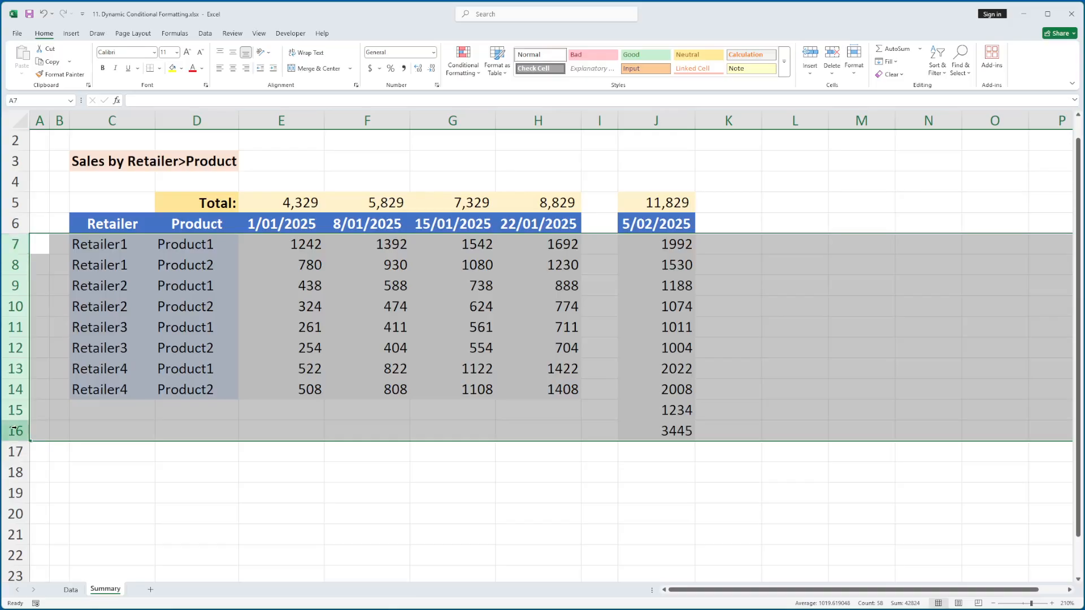
right_click(14, 431)
click(56, 541)
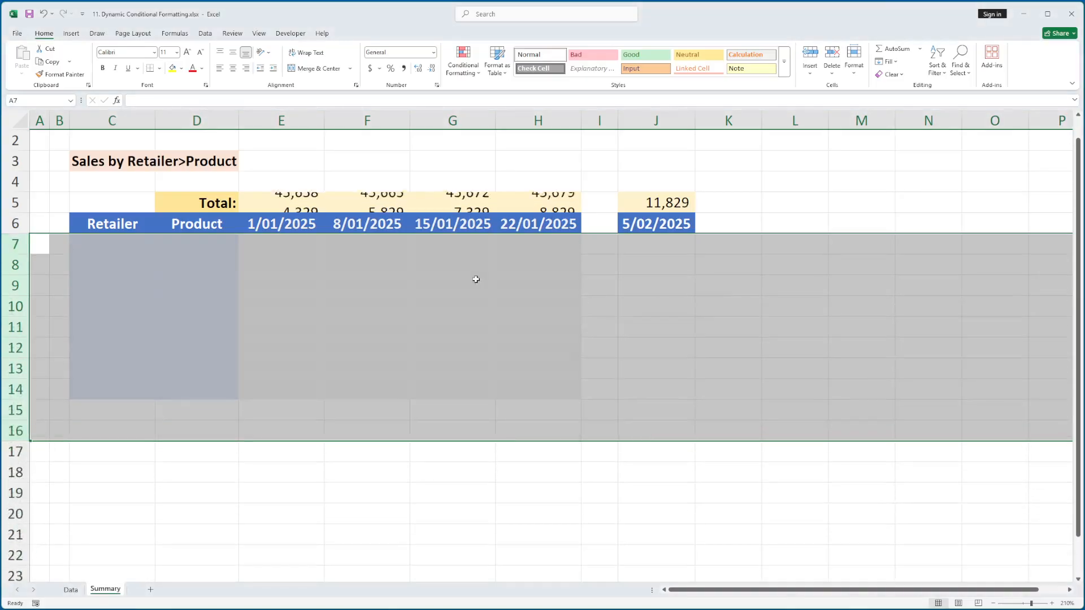
Step: Enter 1234 in cell J7 to test the rule while column C is empty
click(658, 247)
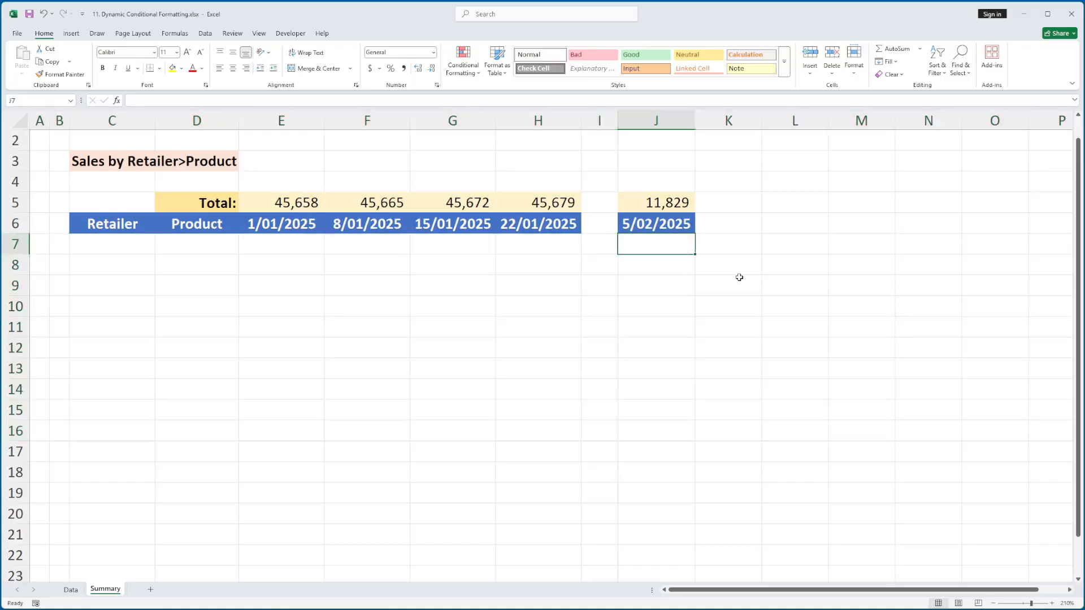
text(1234)
key(Left)
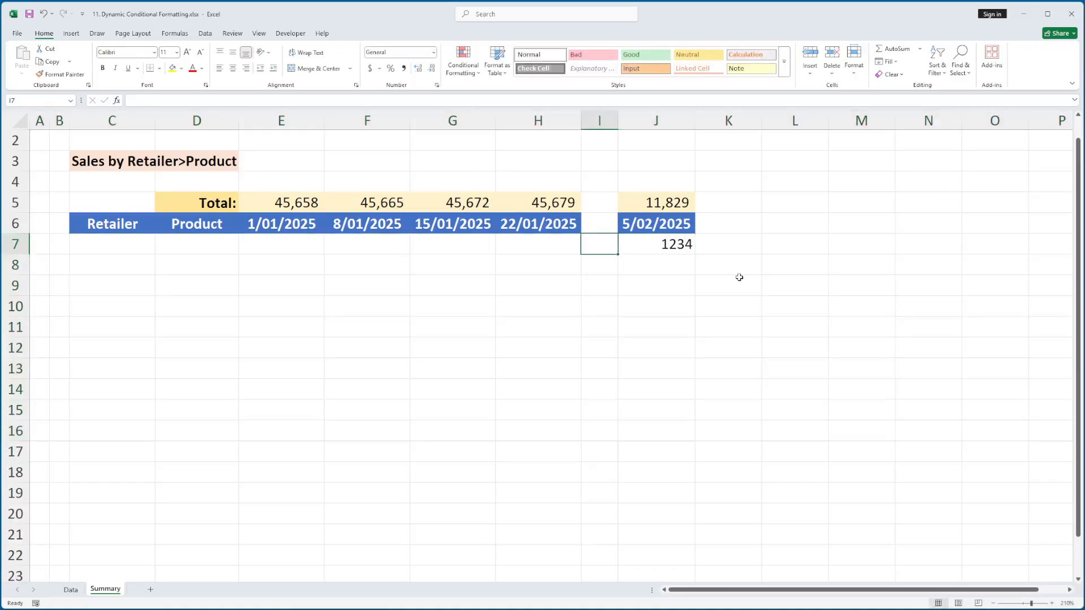
key(Right)
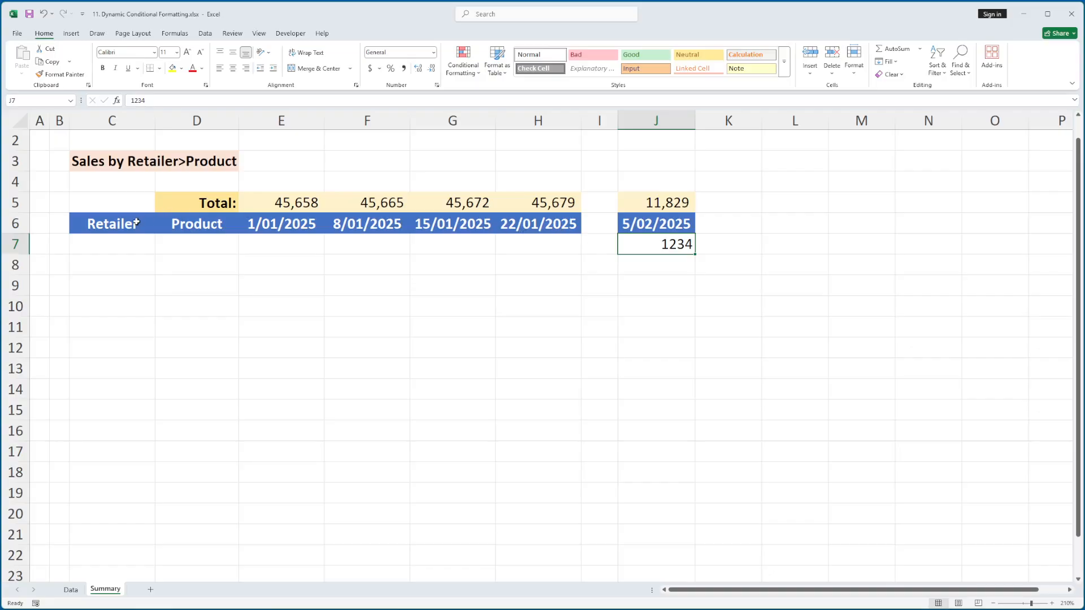
Step: Enter Retailer1 in cell C7 under the Retailer header to test the formatting across the row
drag(136, 223, 519, 231)
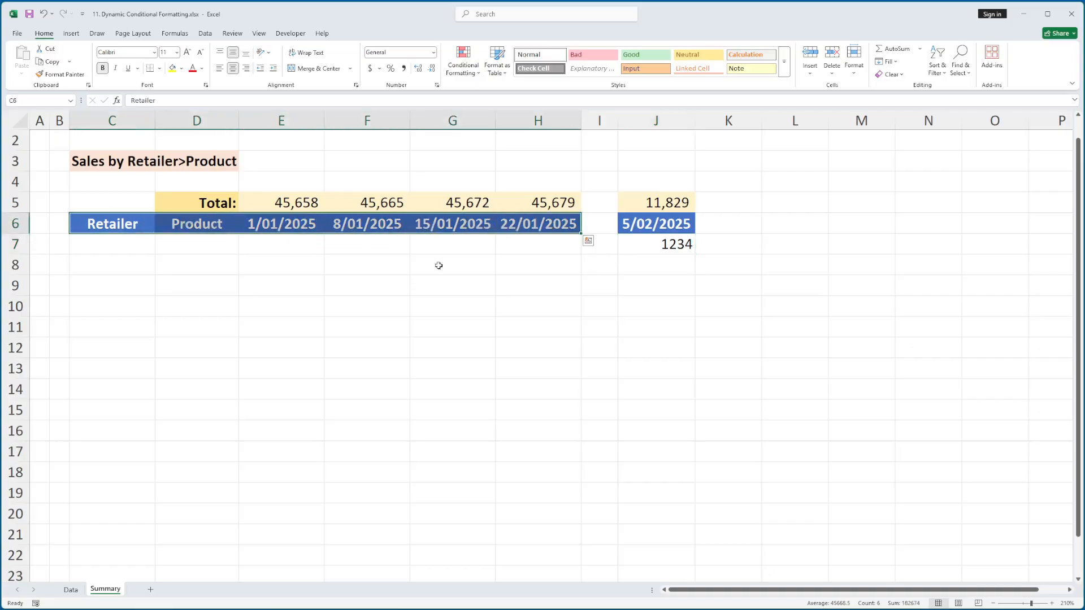
click(127, 247)
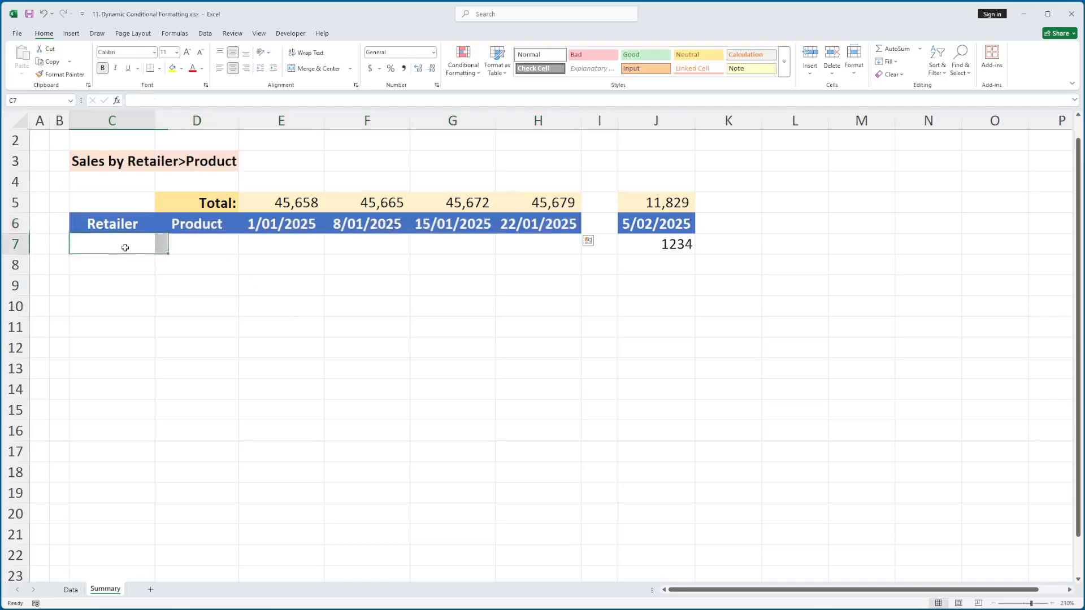
text(Retailer1)
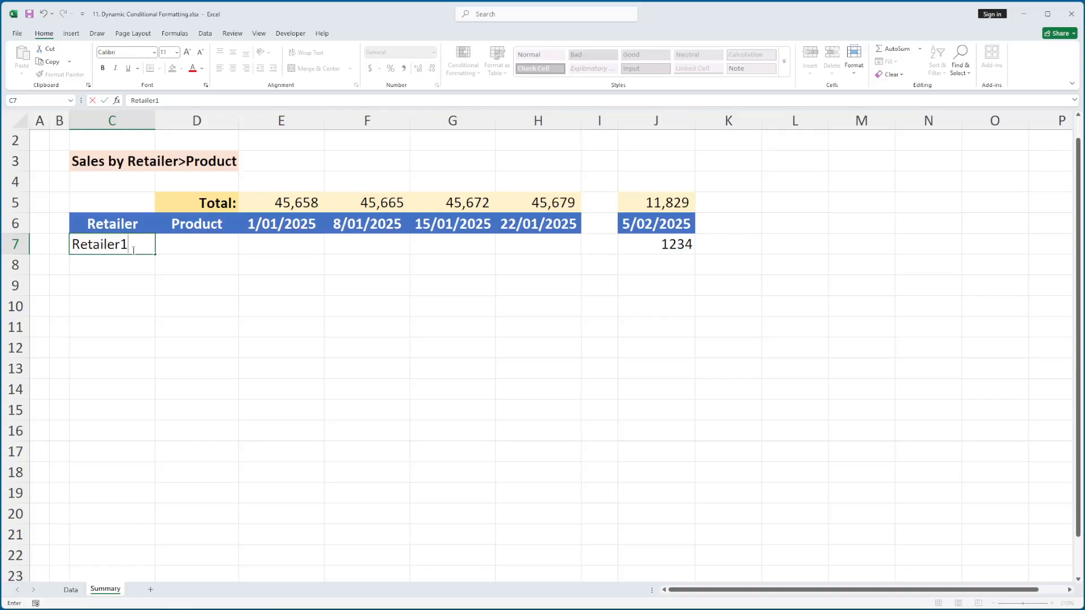
key(Up)
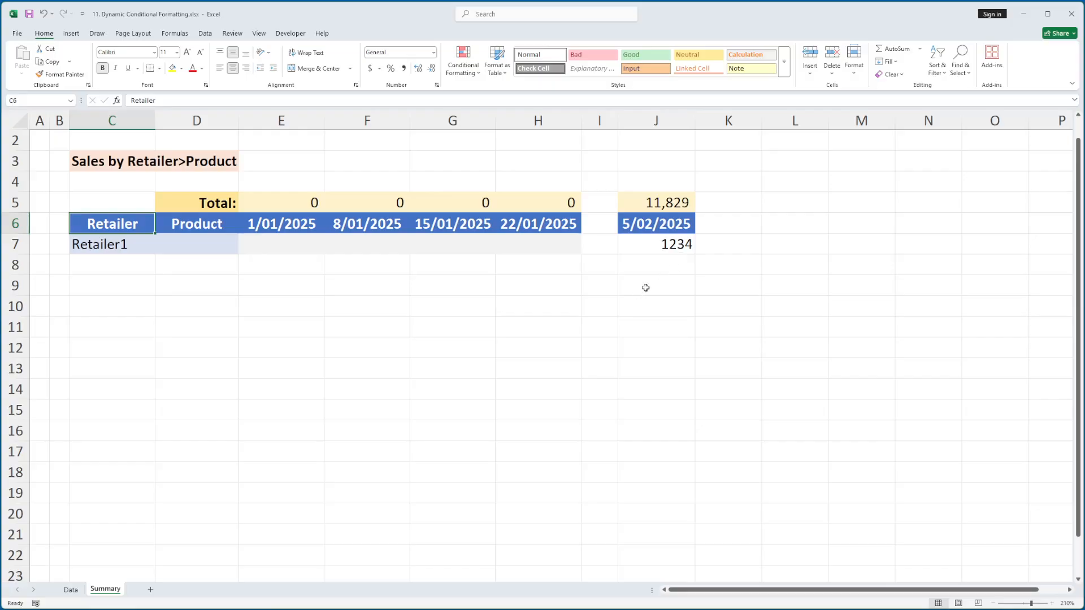
Step: Undo the test entries in C7 and J7 and the clearing of rows 7 to 16
key(ctrl+z)
key(ctrl+z)
key(ctrl+z)
key(ctrl+z)
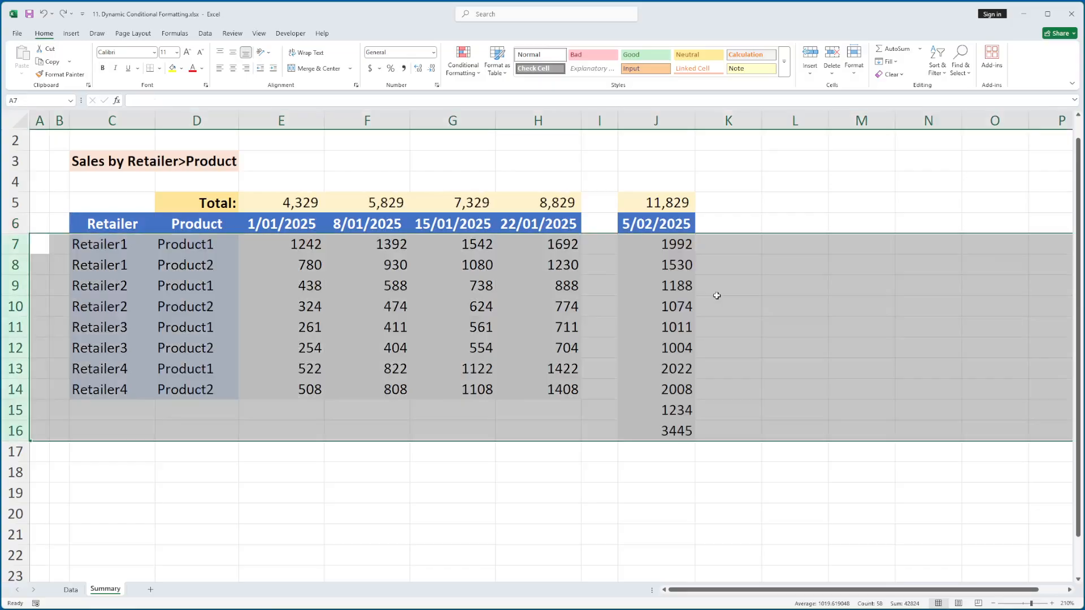
Step: Undo the test entries in cells J15 and J16
key(ctrl+z)
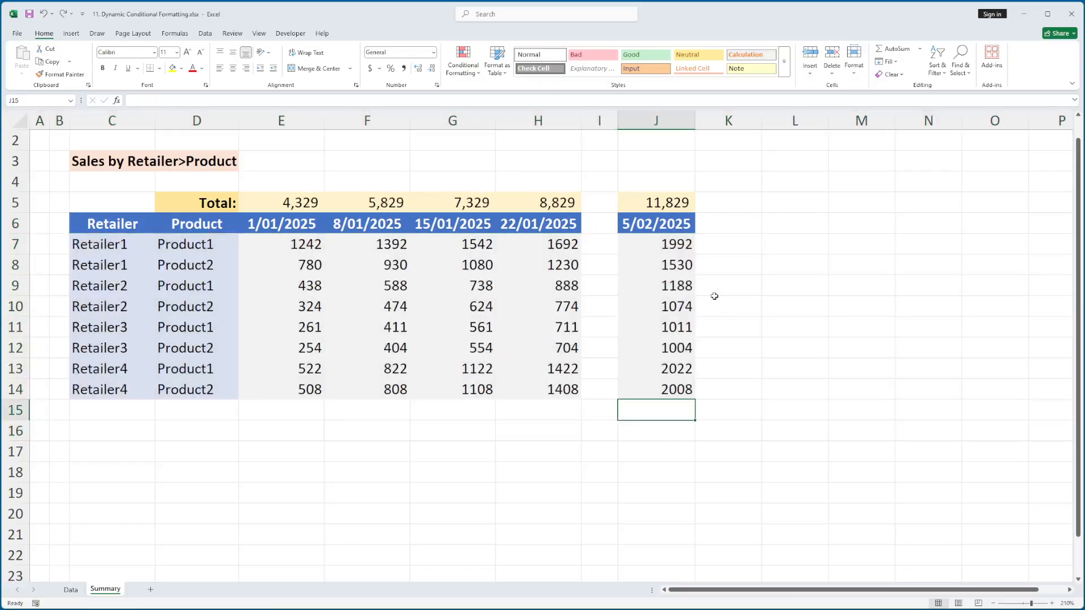
Step: Set the conditional formatting rule on J7 to apply to the whole of column J (=$J:$J)
click(687, 244)
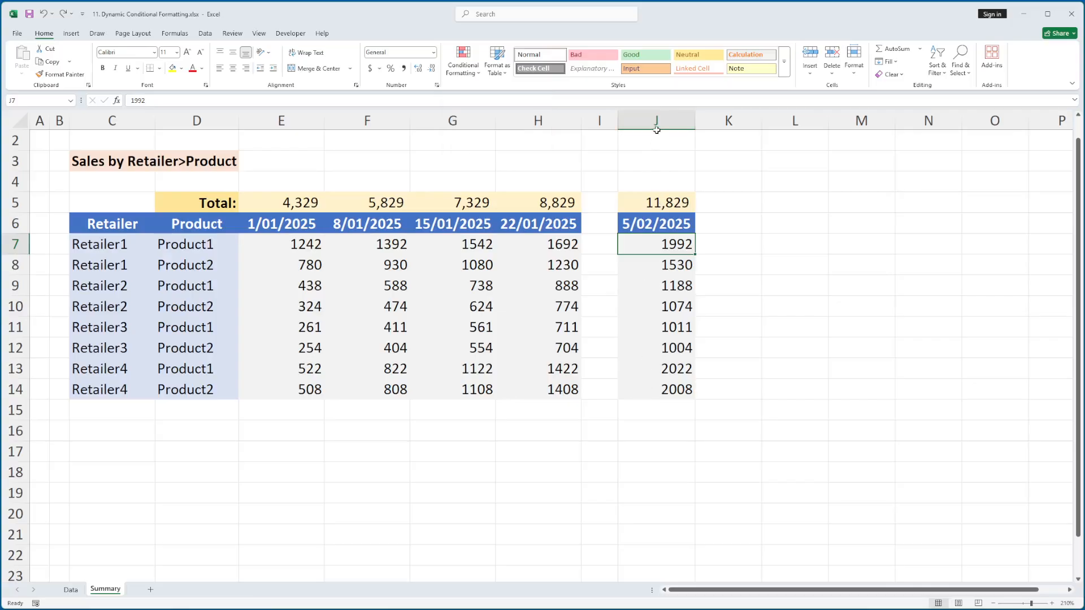
click(478, 72)
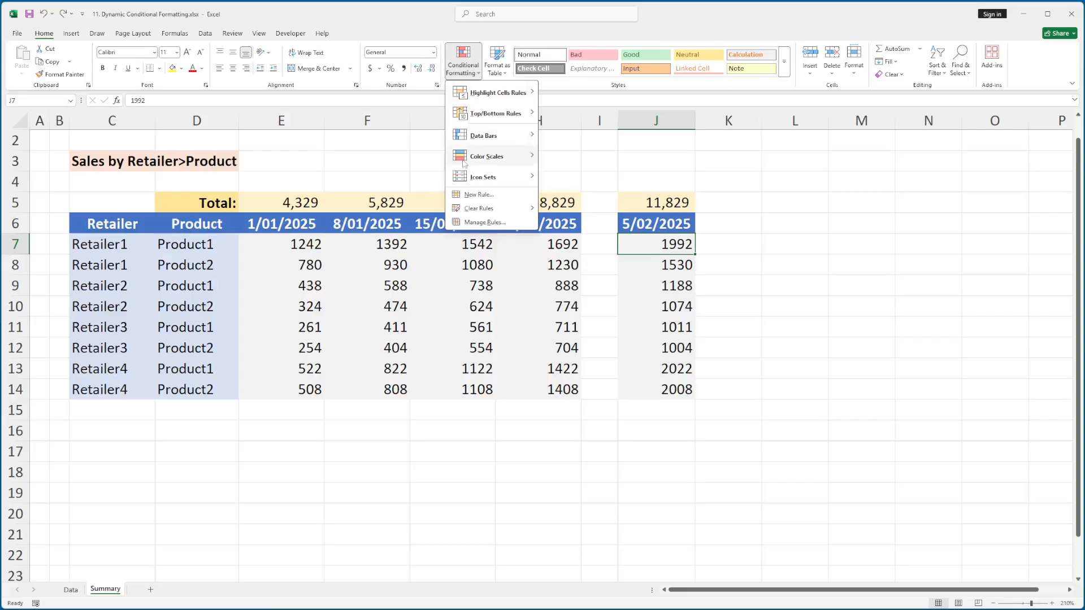
click(471, 226)
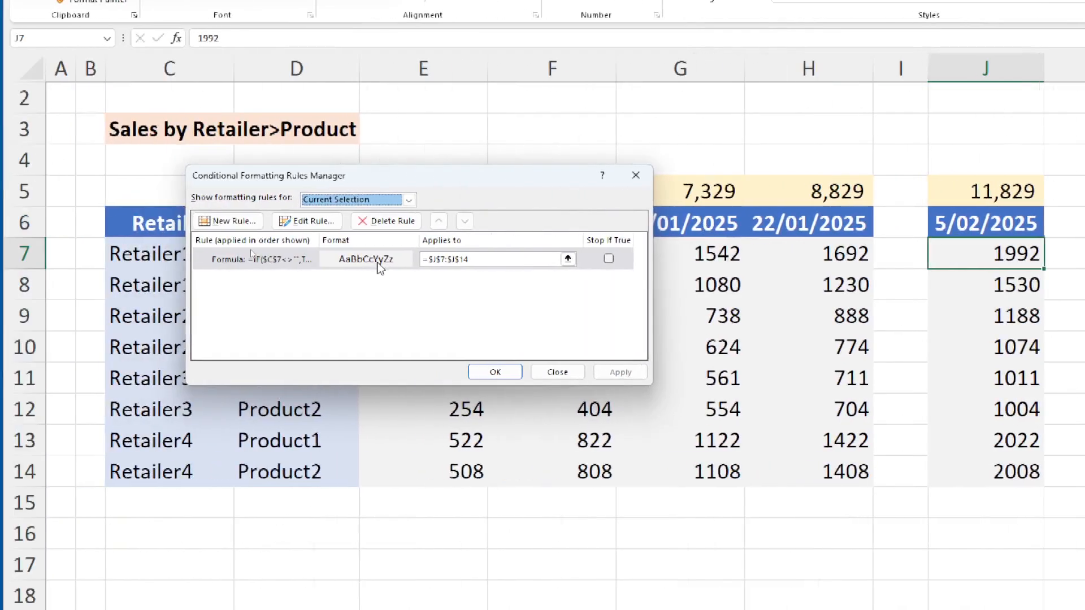
click(469, 255)
key(ctrl+a)
key(Delete)
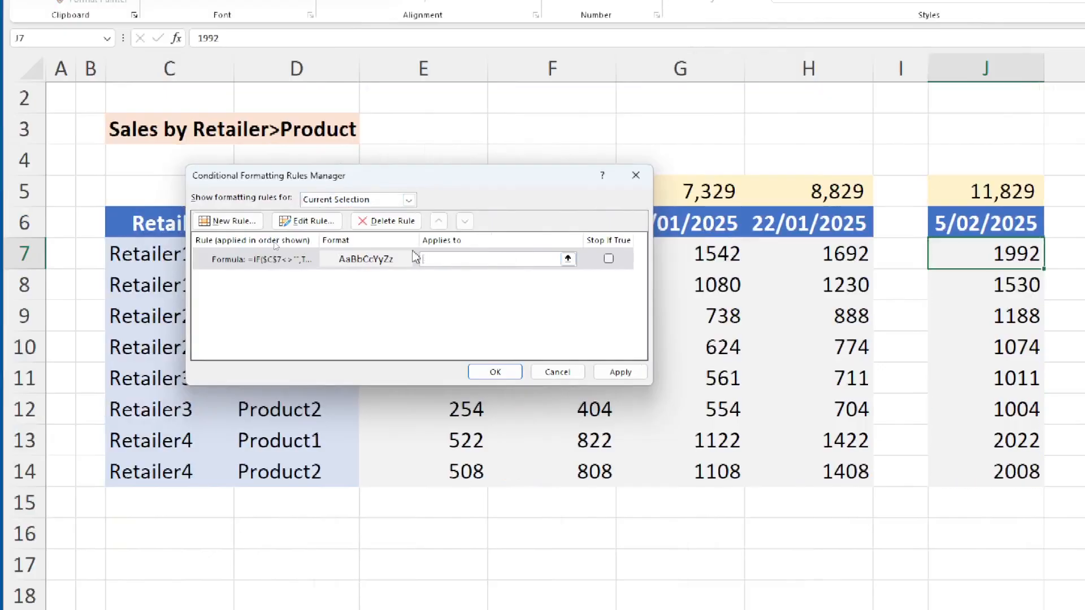
click(567, 258)
click(1007, 67)
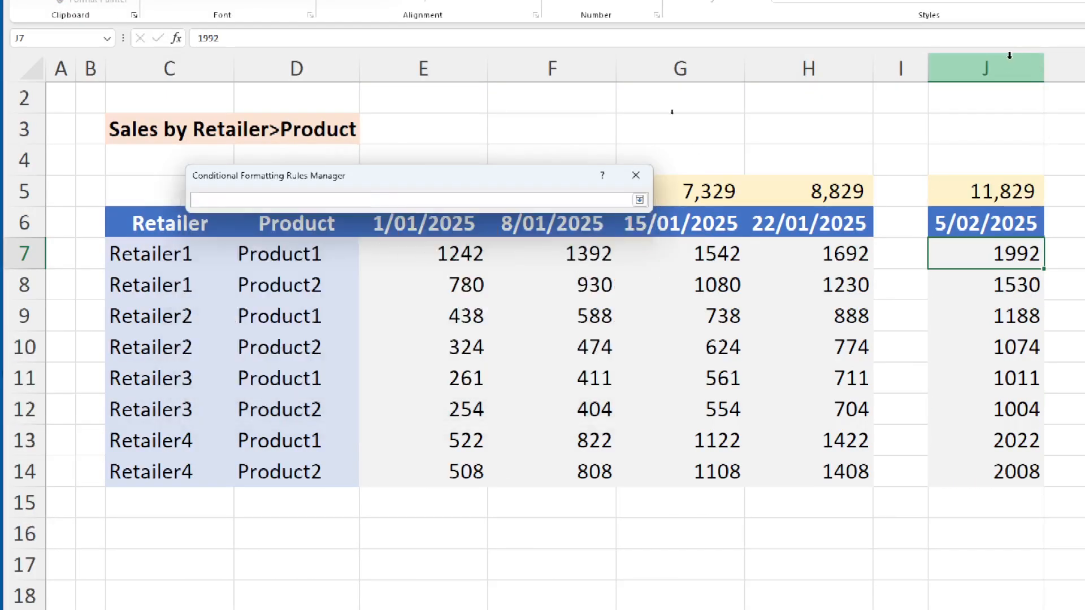
key(Return)
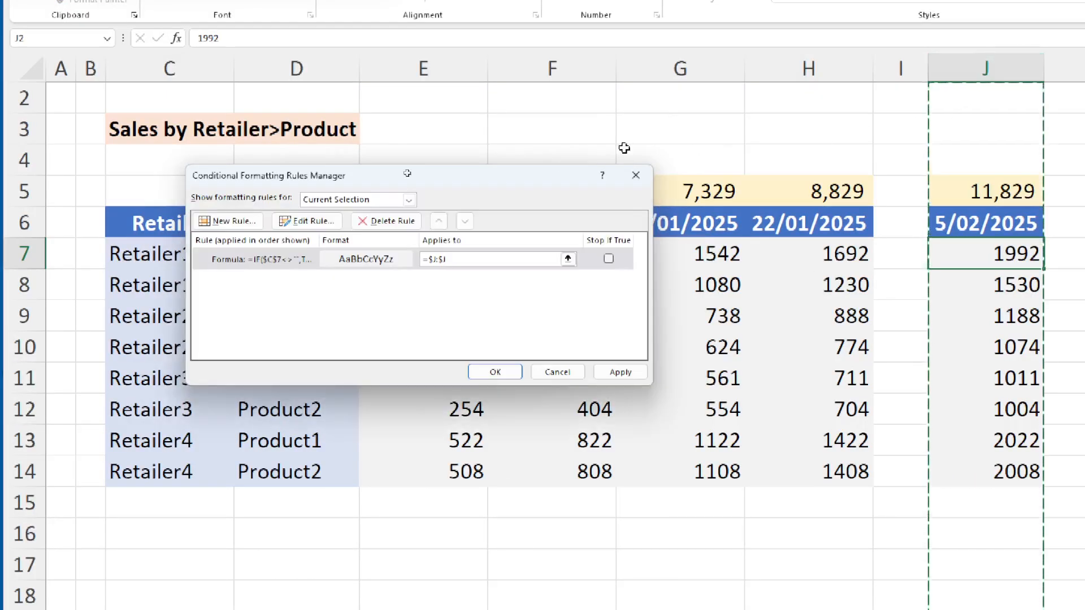
Step: Change the column J rule's formula to =IF($C1<>"",TRUE,FALSE) and apply it
double_click(277, 261)
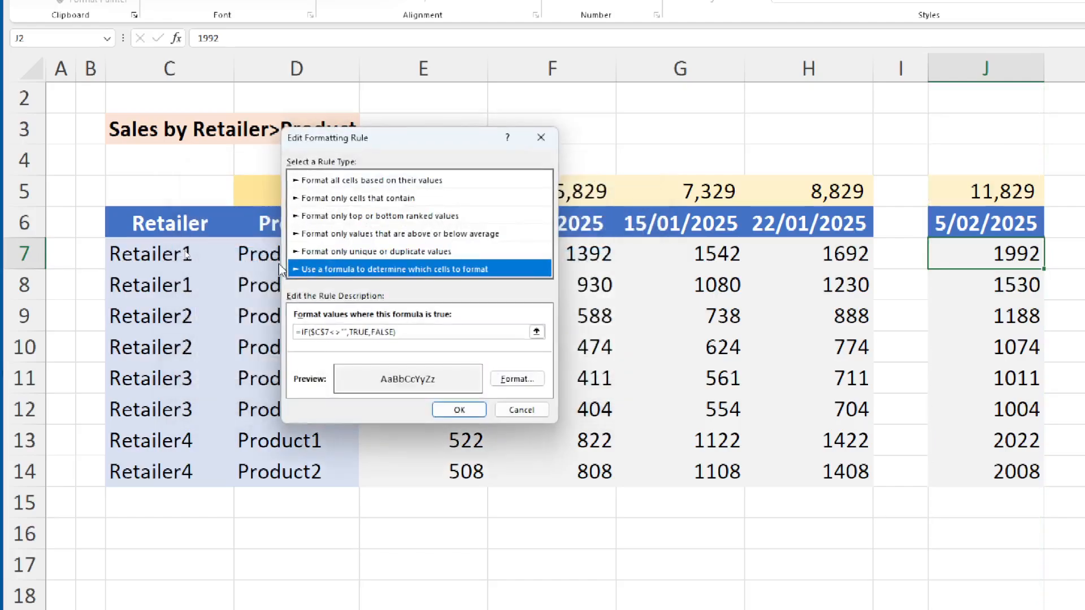
click(326, 332)
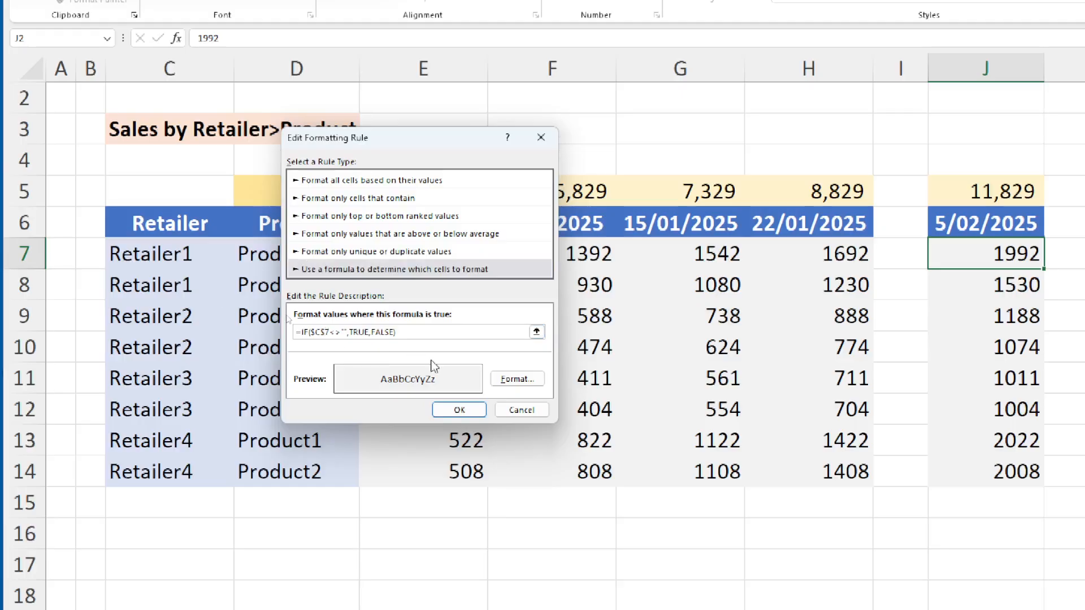
key(BackSpace)
key(Delete)
text(1)
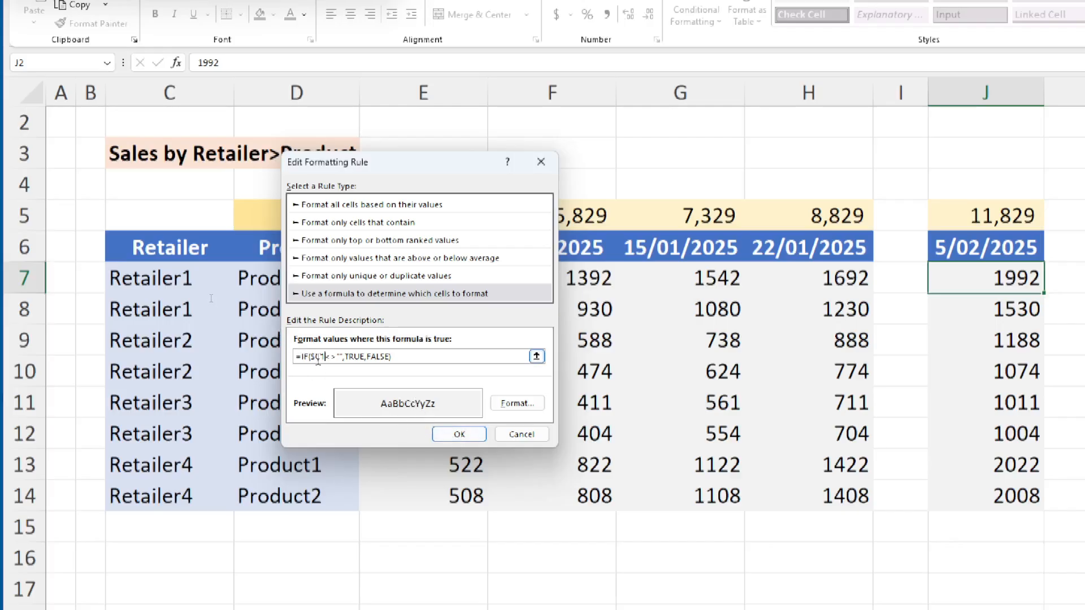
click(466, 438)
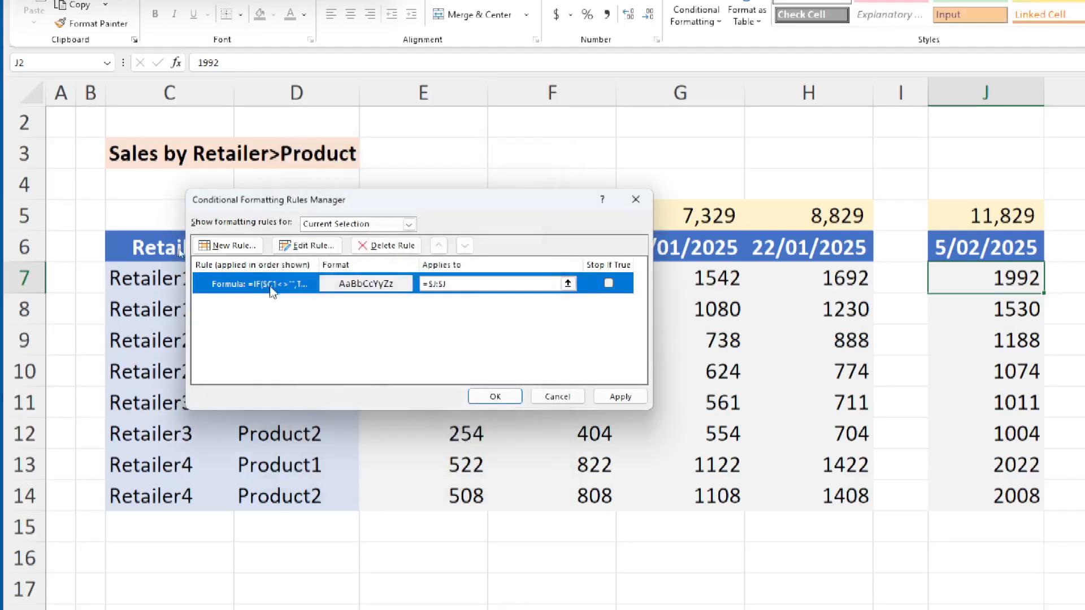
click(600, 396)
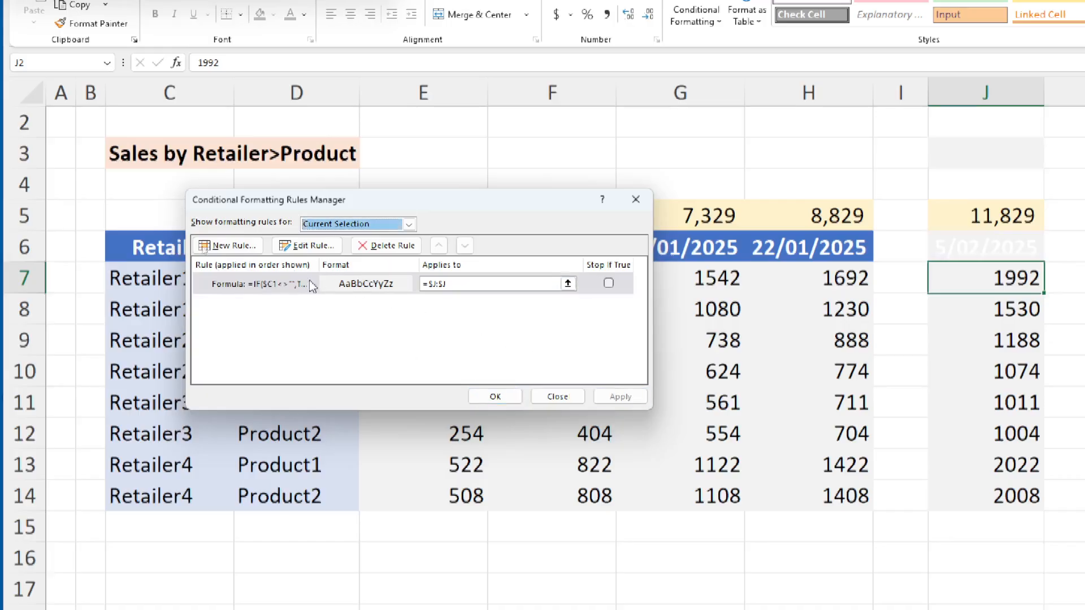
Step: Review the $C1 row reference in the column J rule's formula, leaving the rule as it is
double_click(267, 286)
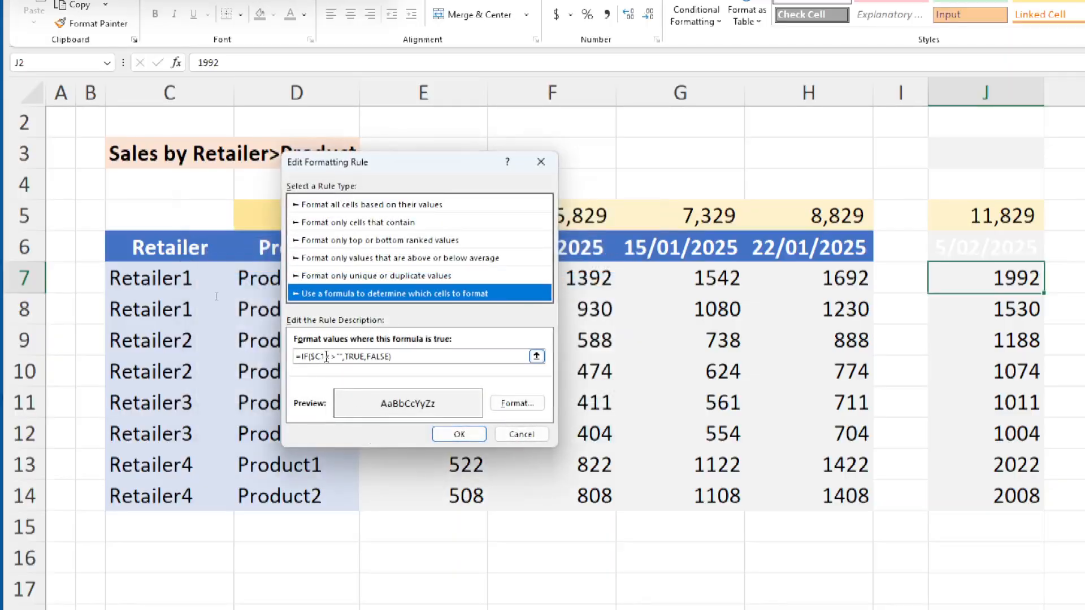
click(323, 356)
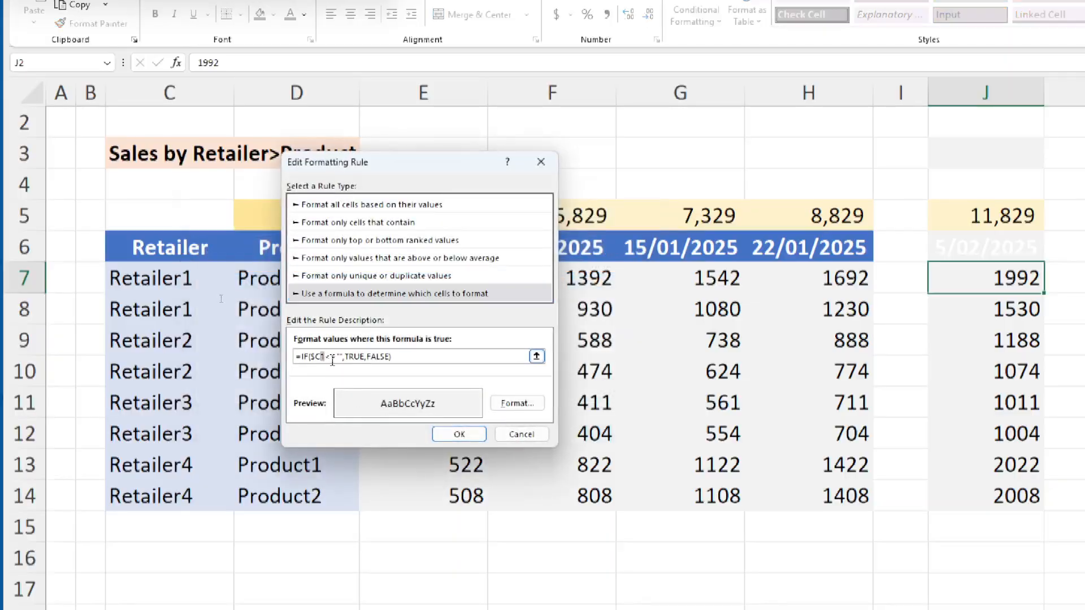
click(521, 434)
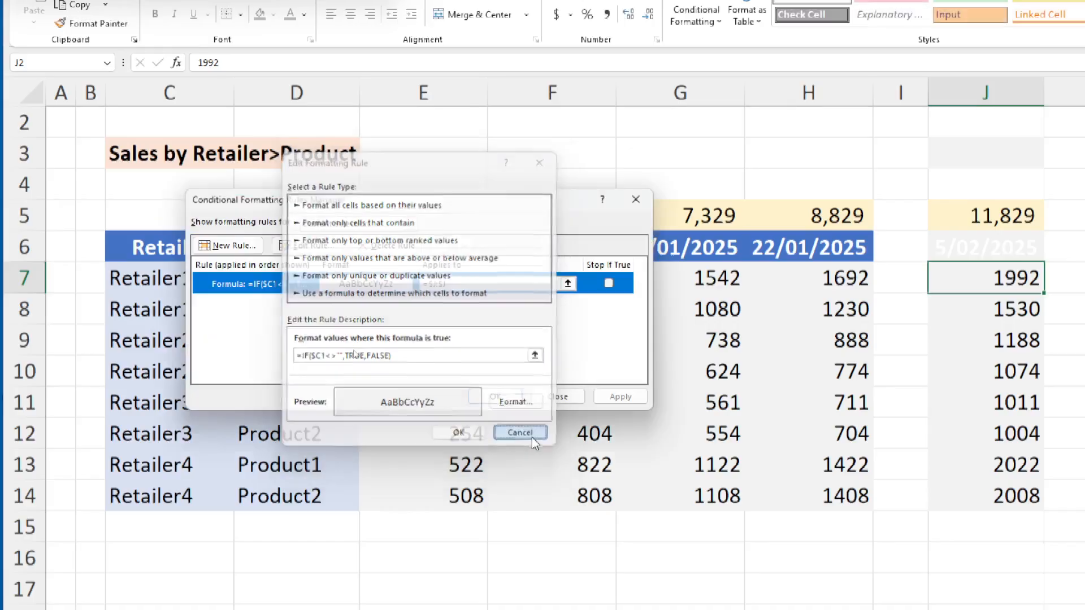
click(517, 401)
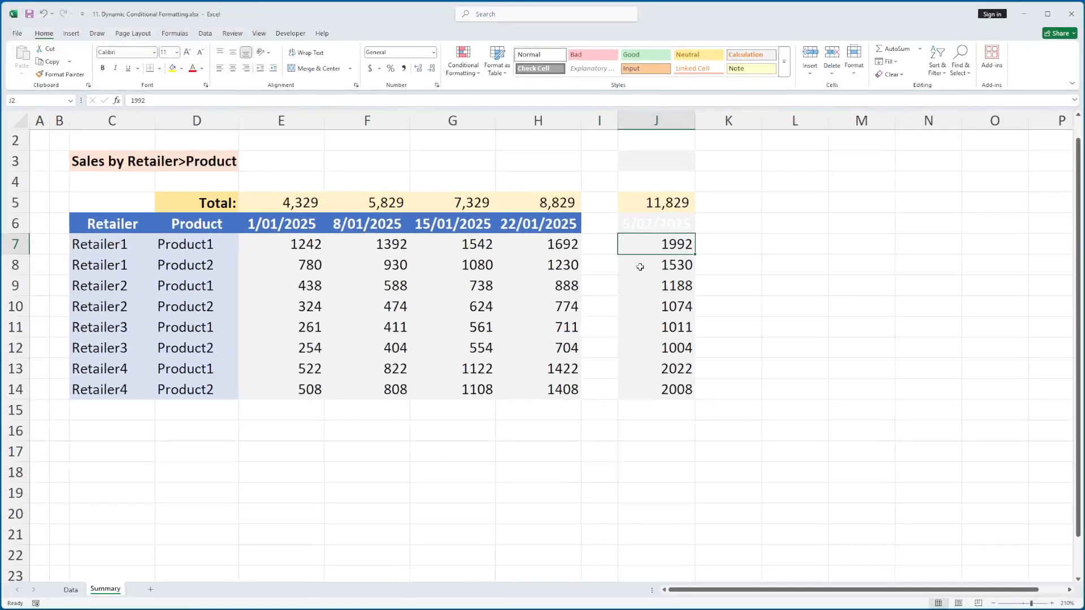
Step: Compare the formatting of cells J3 and J6 with the entries in C3 and C6 on the same rows
click(650, 228)
ctrl+click(651, 161)
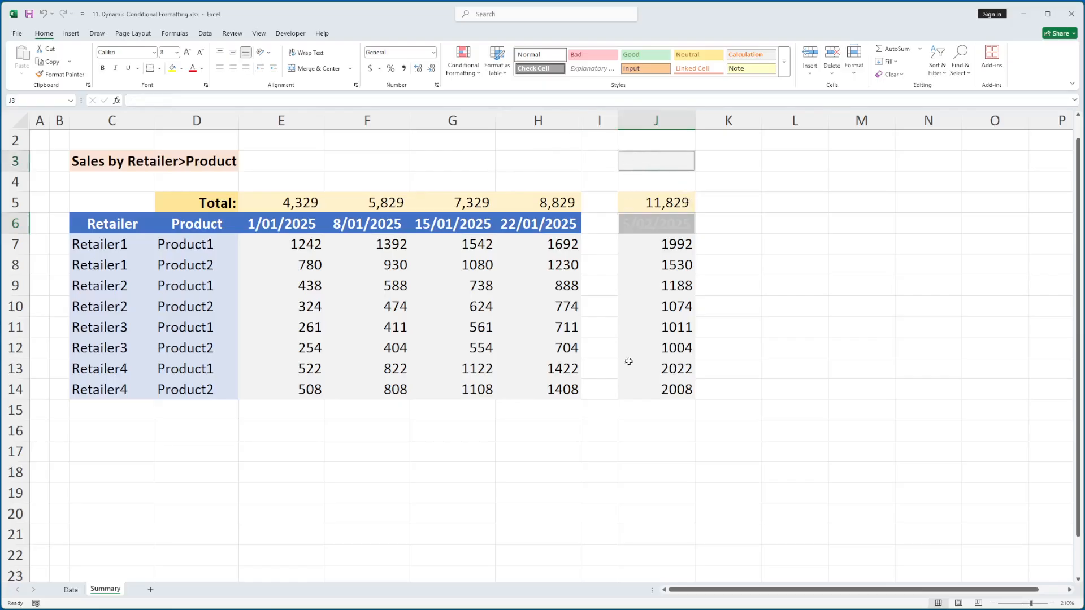
click(103, 162)
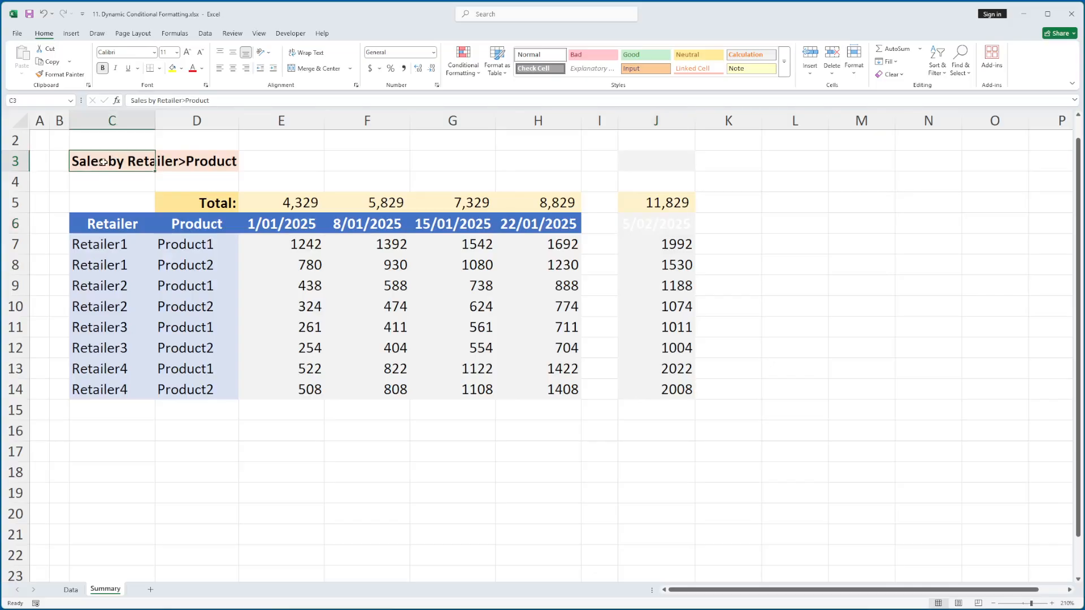
click(108, 224)
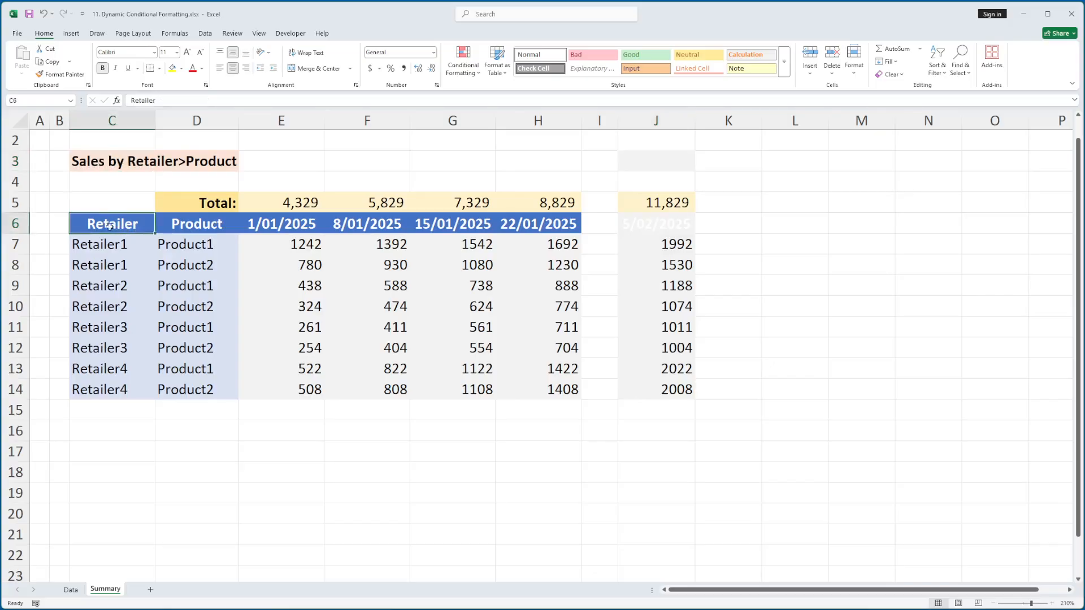
click(103, 162)
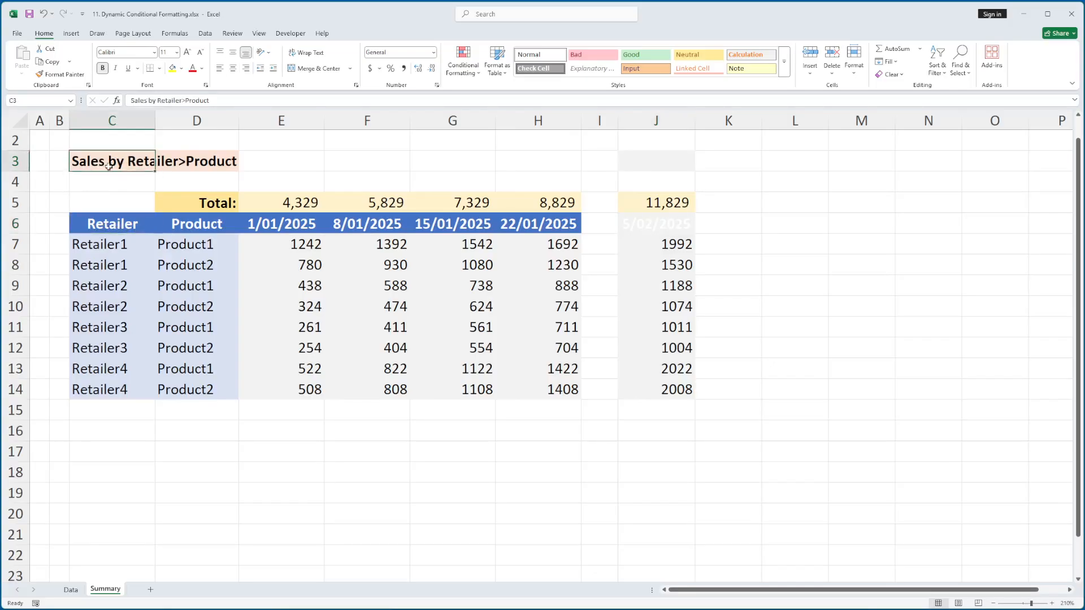
Step: Edit the column J rule's formula and insert AND( before the $C1<>"" condition
click(654, 226)
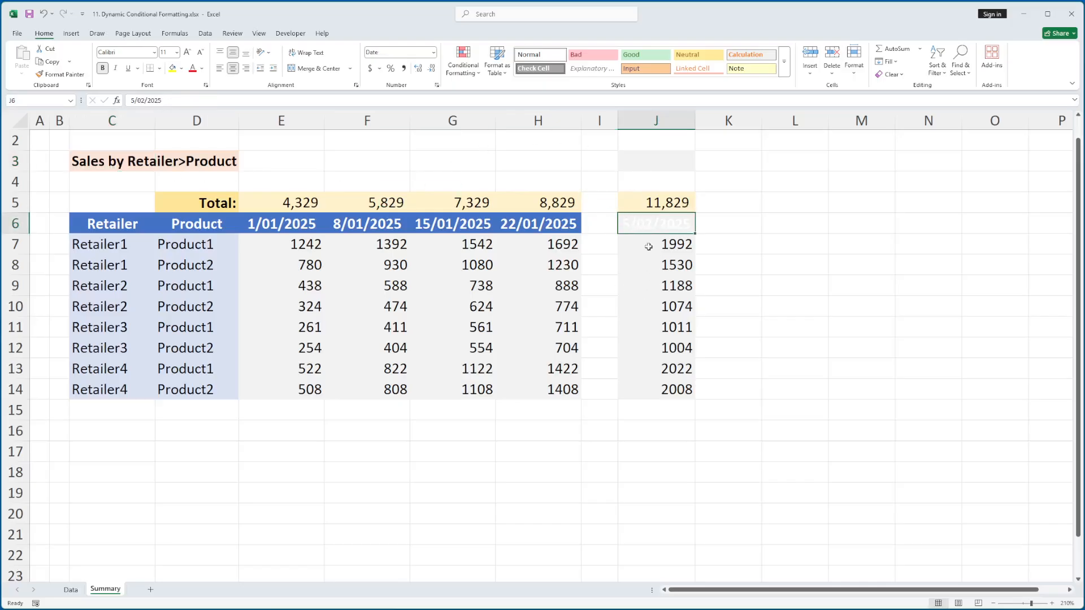
click(469, 73)
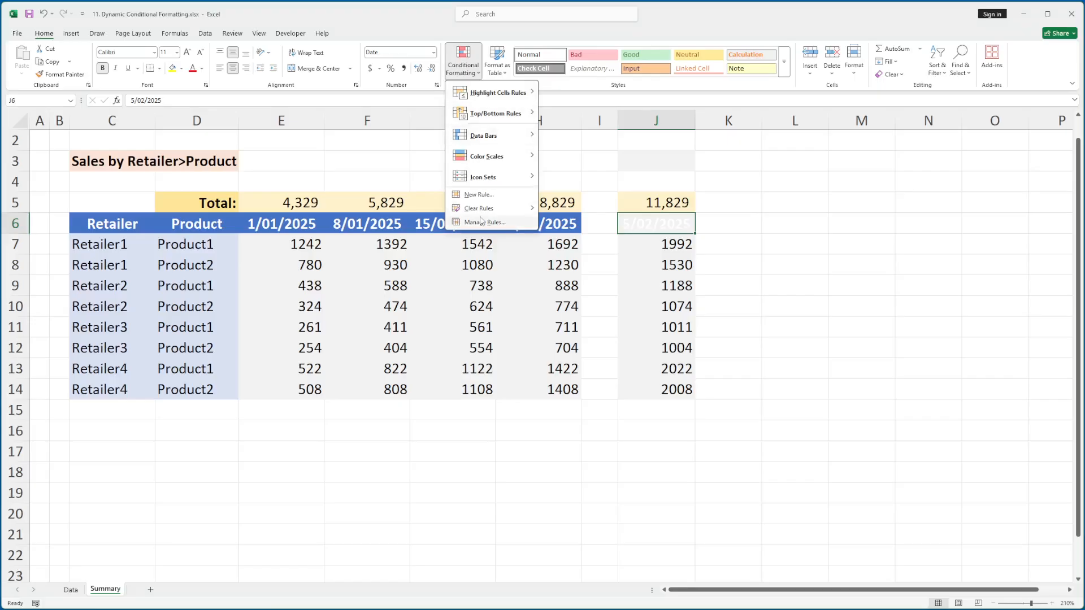
click(481, 222)
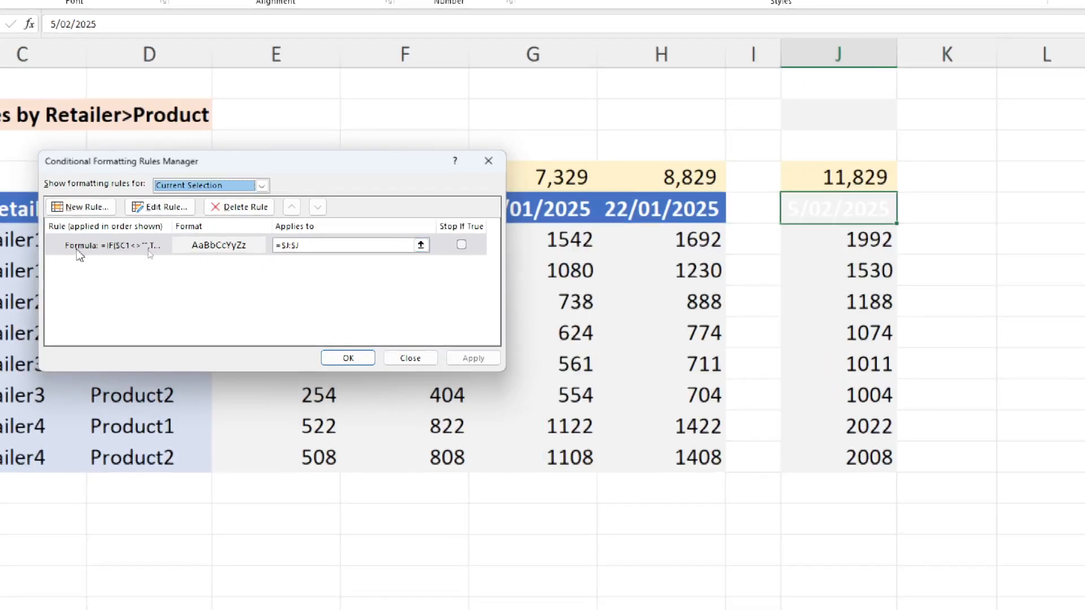
click(149, 249)
double_click(150, 251)
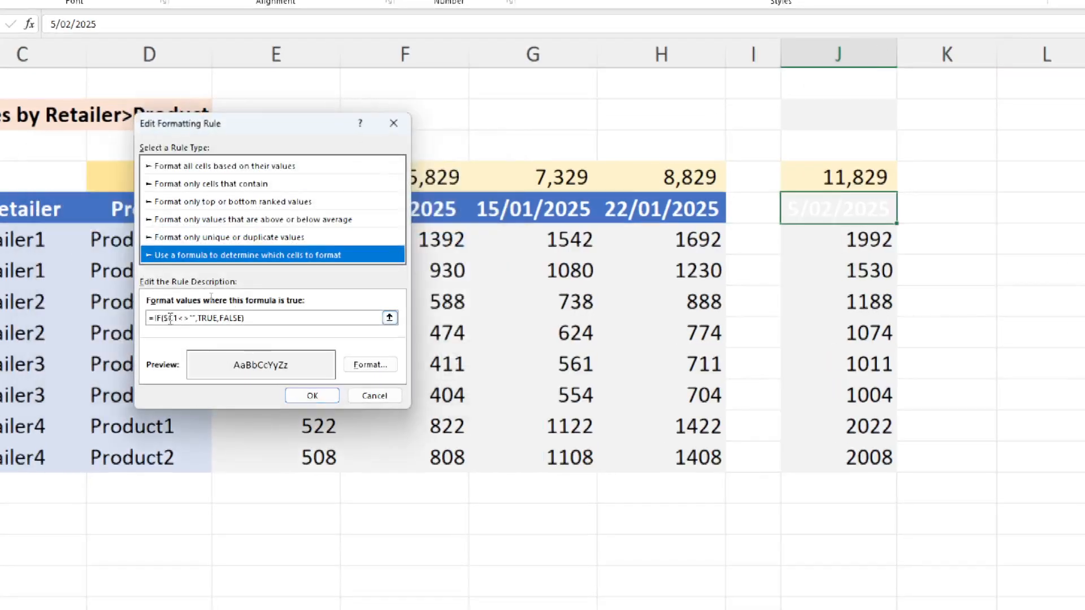
click(164, 318)
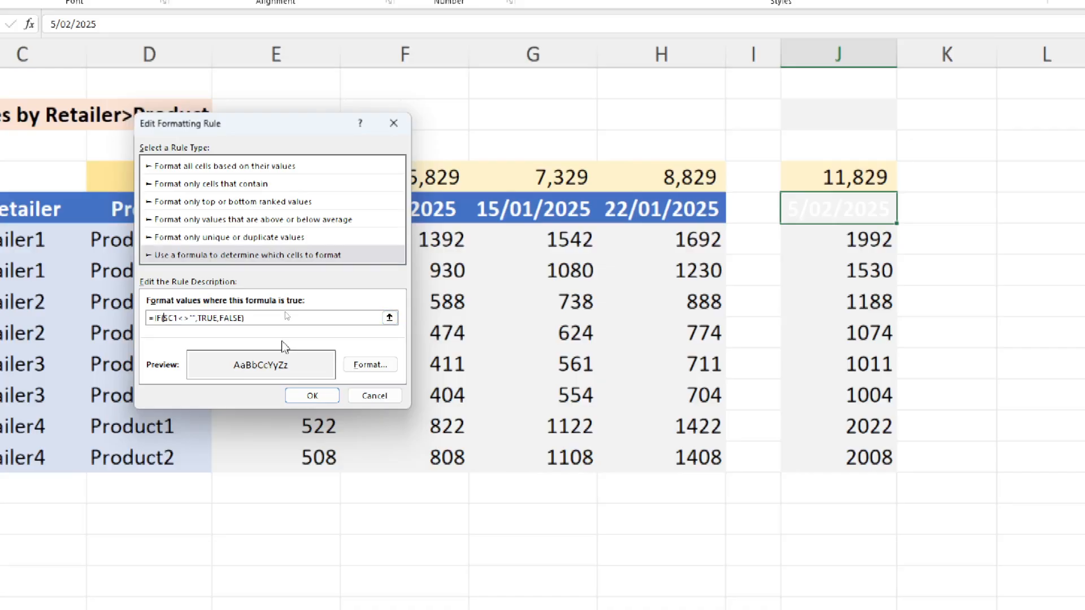
text(A)
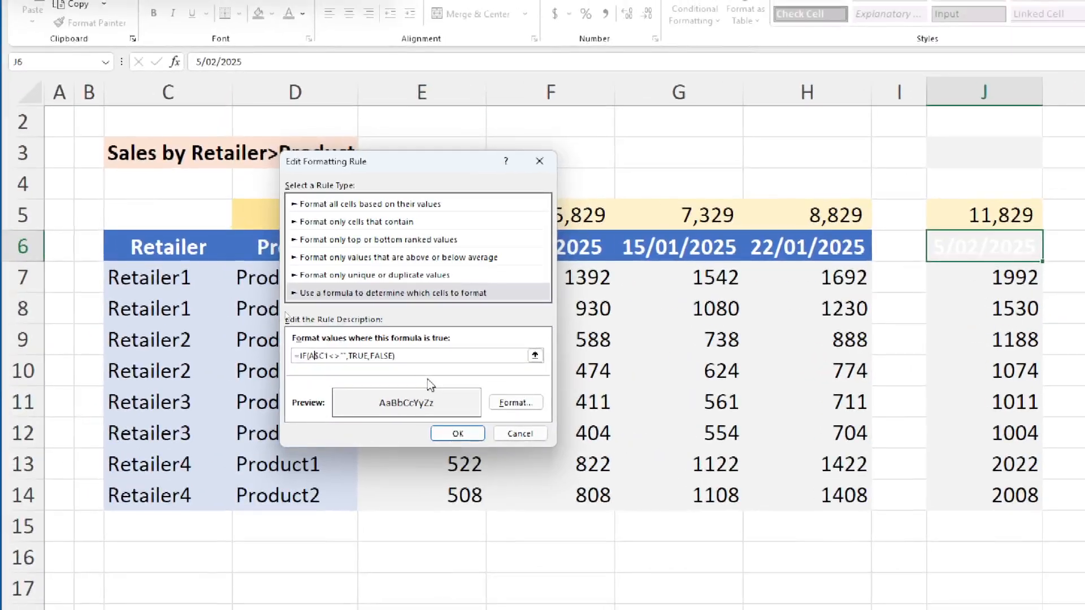
text(ND)
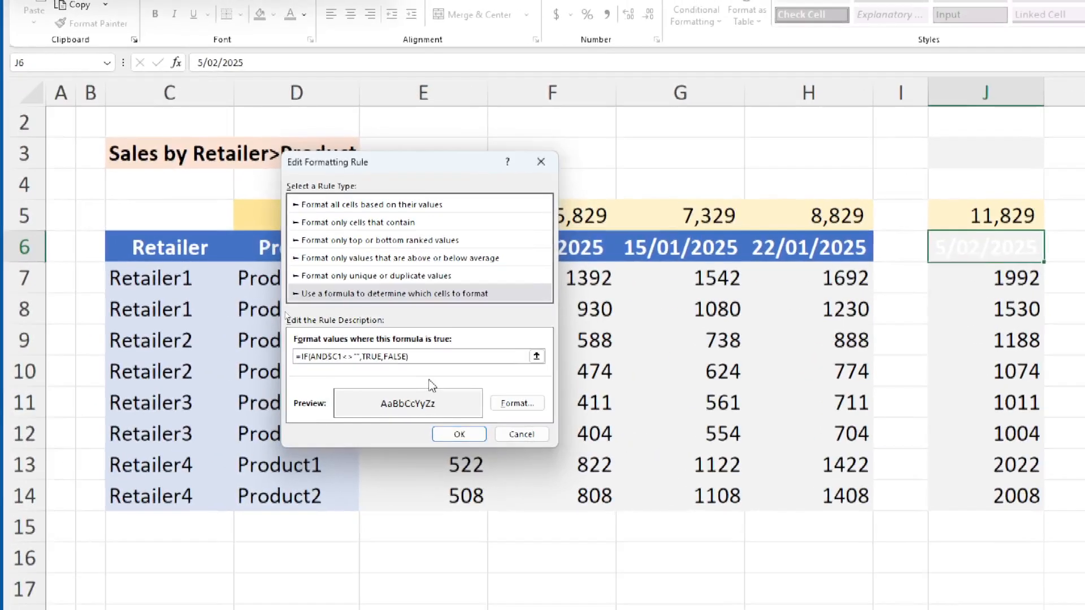
text(()
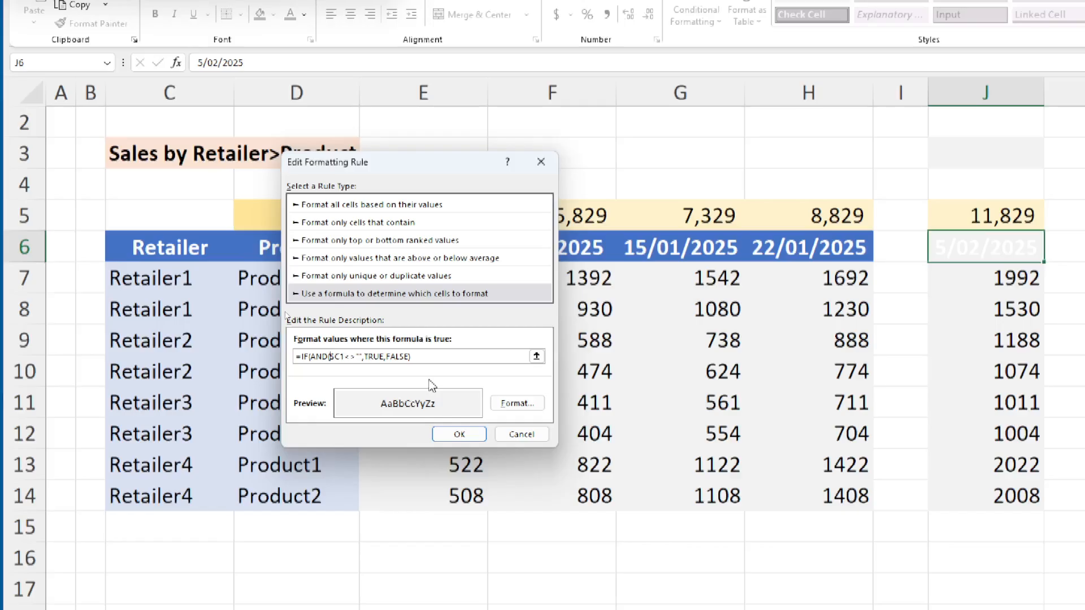
Step: Add ROW()>6 as the second AND condition in the column J rule's formula and apply the rule
click(362, 358)
text())
text(ROW())
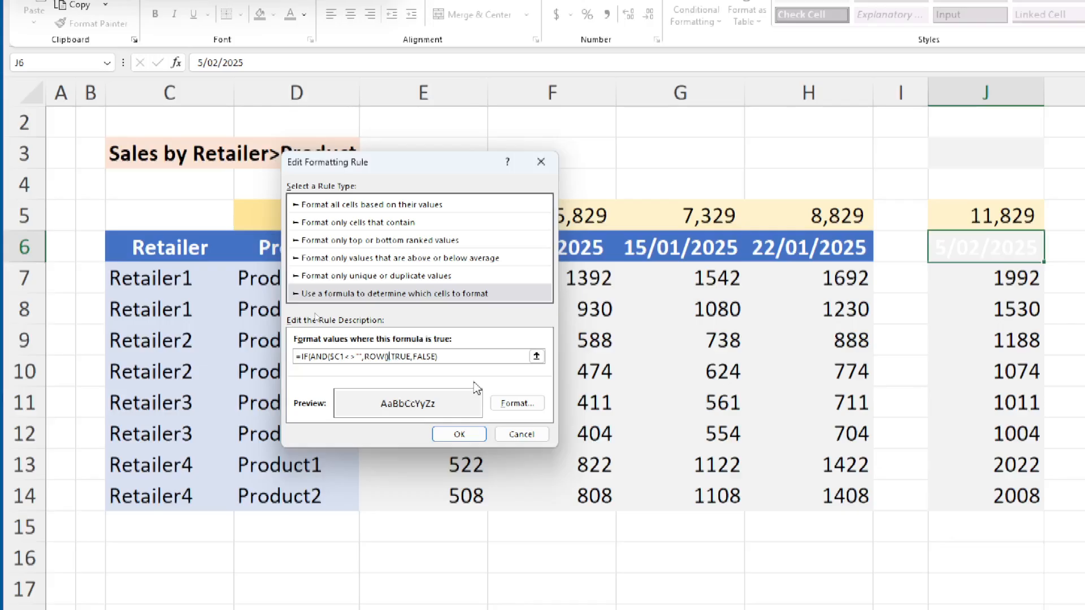
text(>6))
click(472, 441)
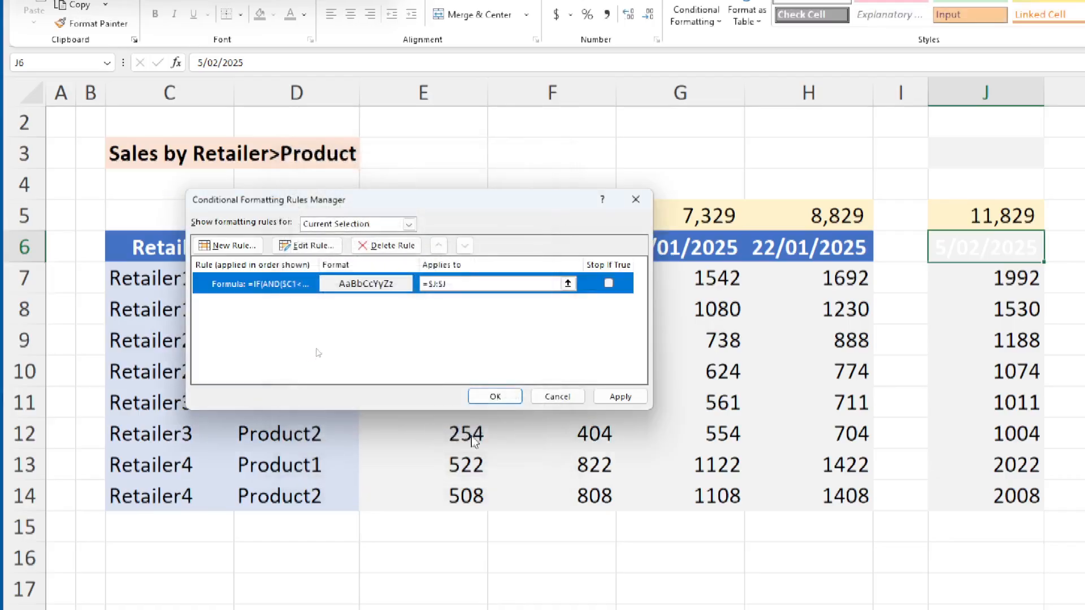
click(620, 396)
click(495, 396)
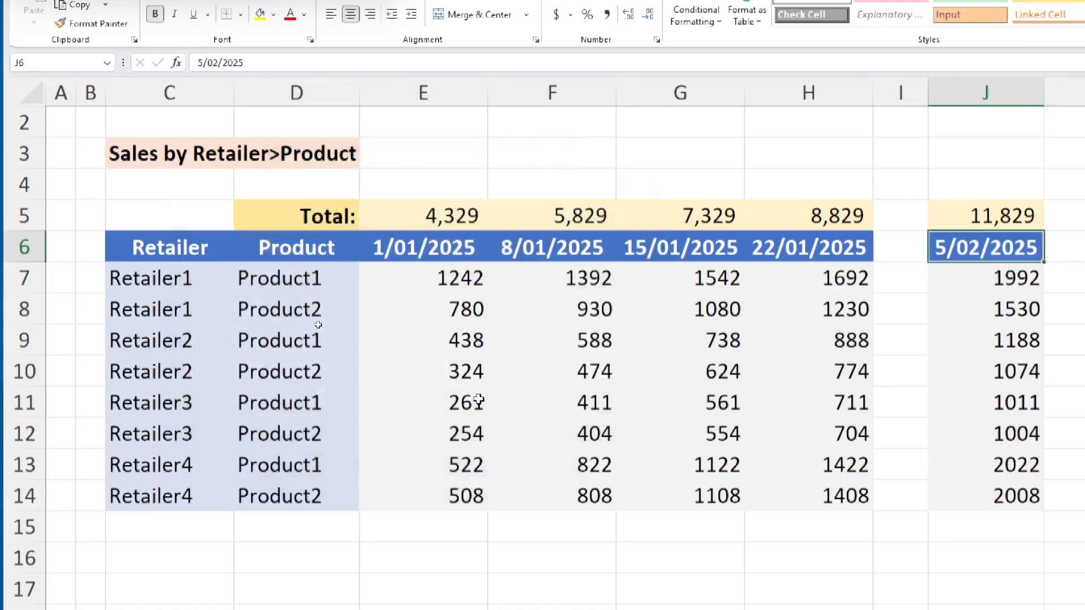
Step: Enter 2134 in cell J15 below the 5/02/2025 figures to test the rule while C15 is empty
click(1065, 340)
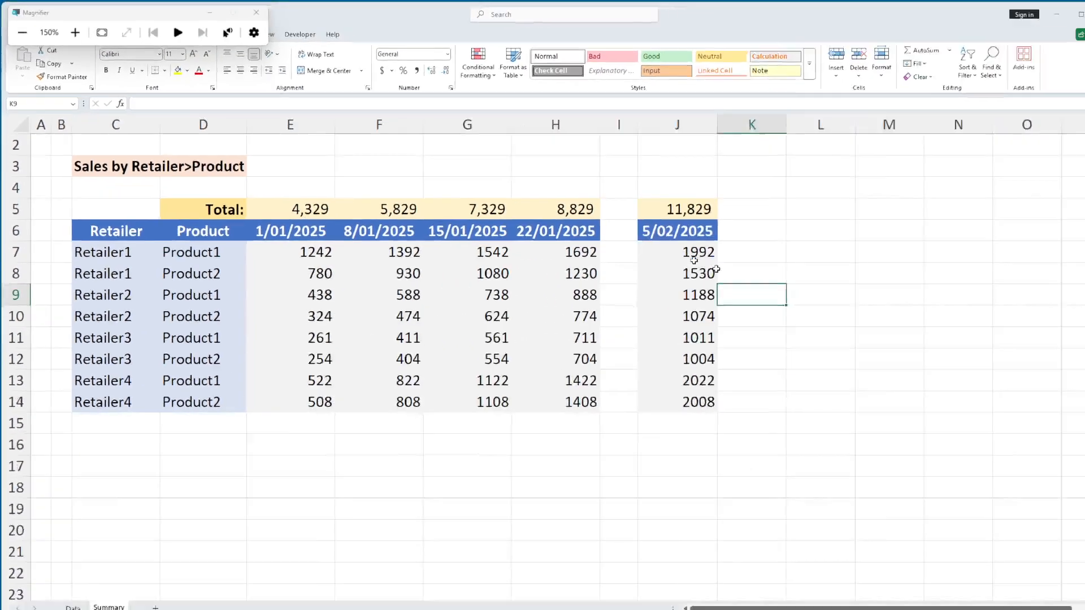
drag(646, 244, 653, 393)
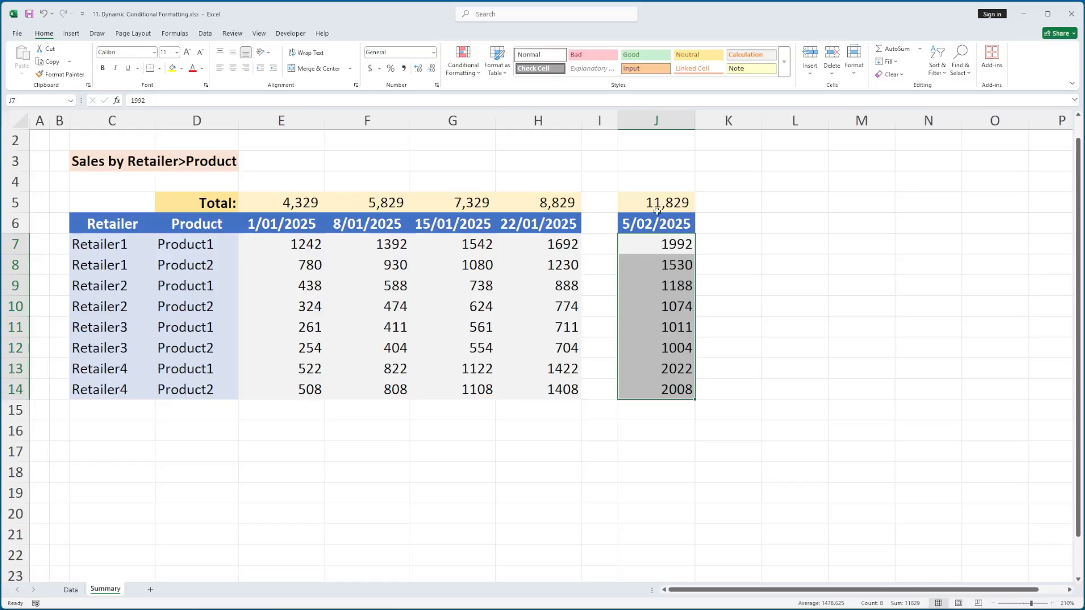
click(650, 413)
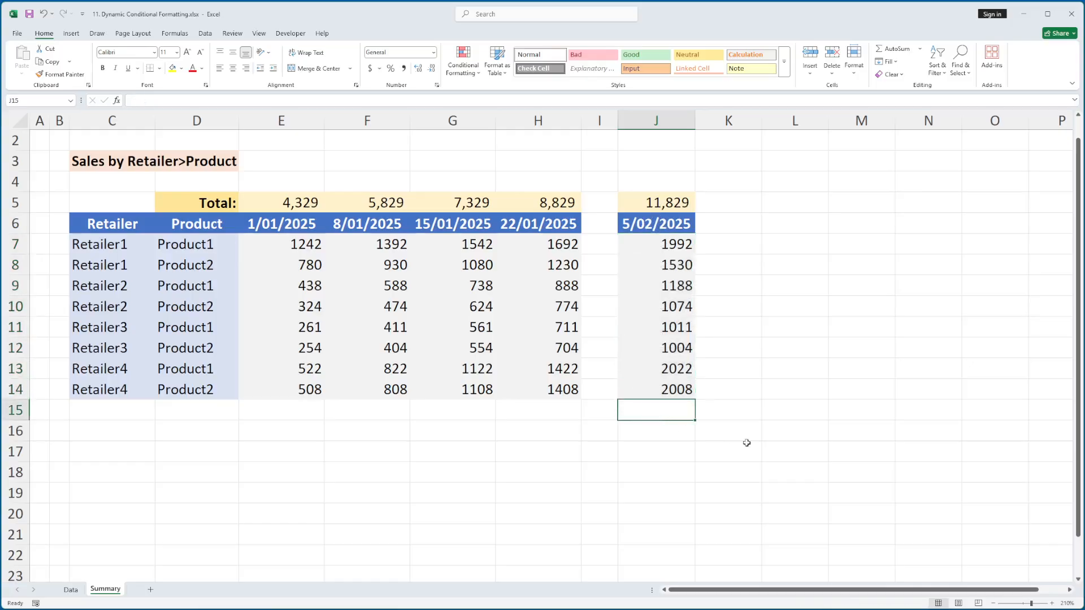
text(2134)
key(Up)
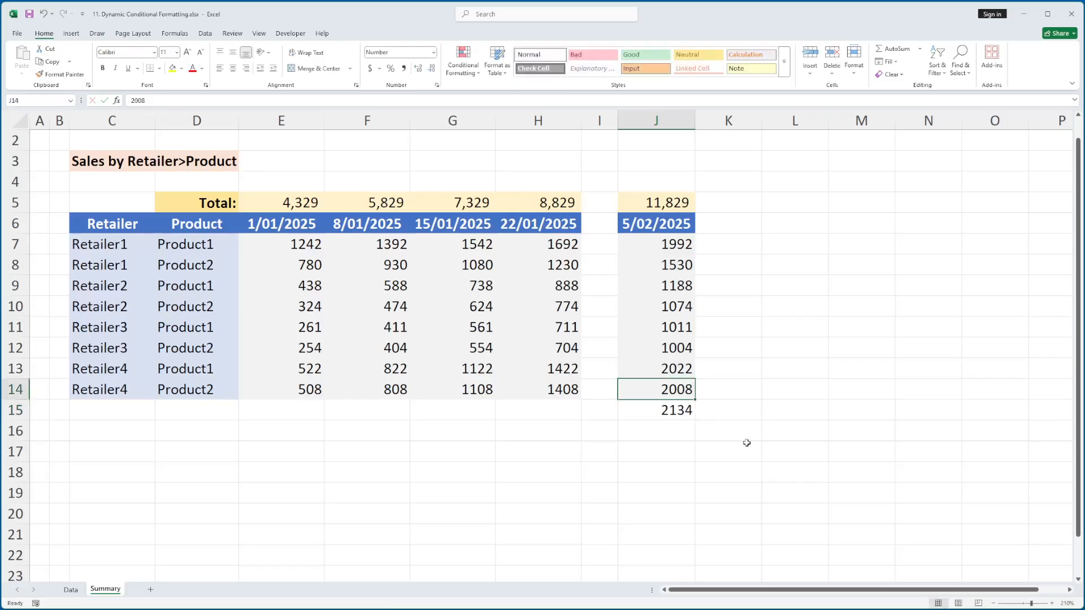
Step: Enter Retailer5 in cell C15 to test the rule on a row that contains a retailer
key(Down)
key(Left)
key(Left)
key(Left)
key(Left)
key(Left)
key(Left)
key(Left)
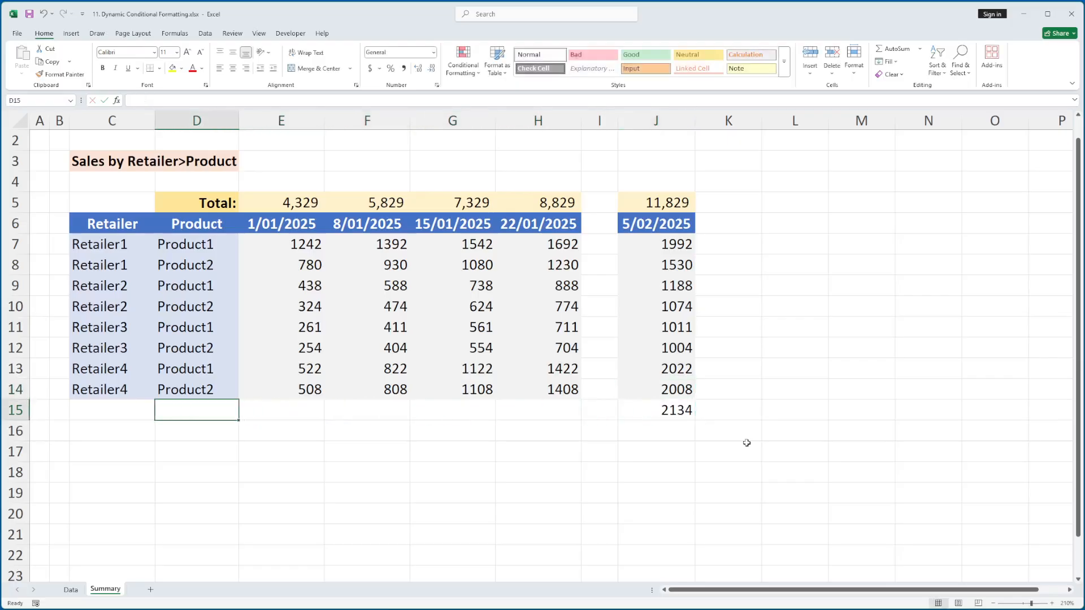
text(Reta)
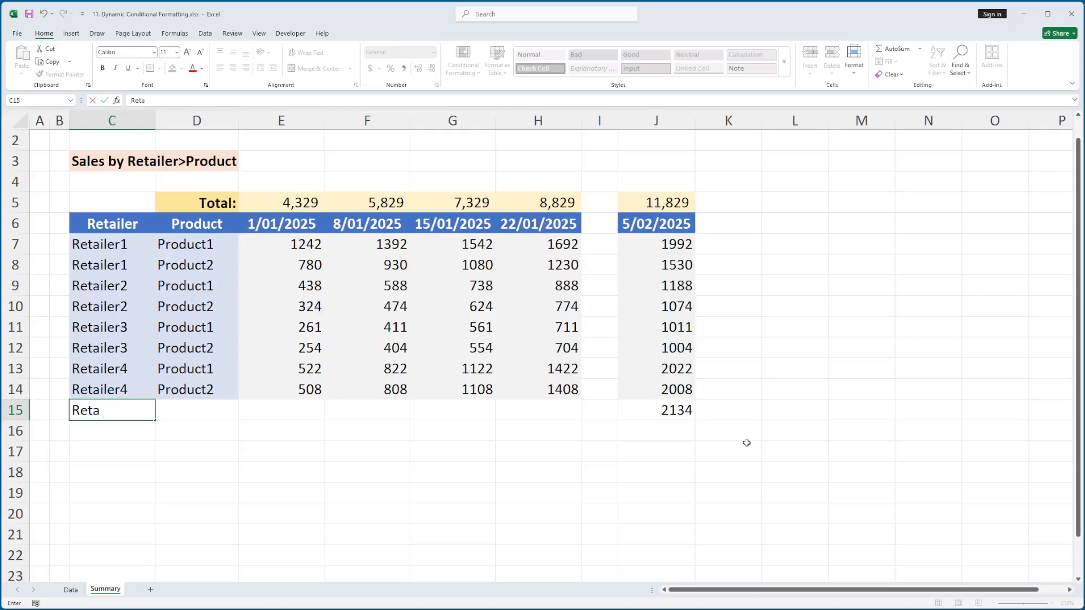
text(iler5)
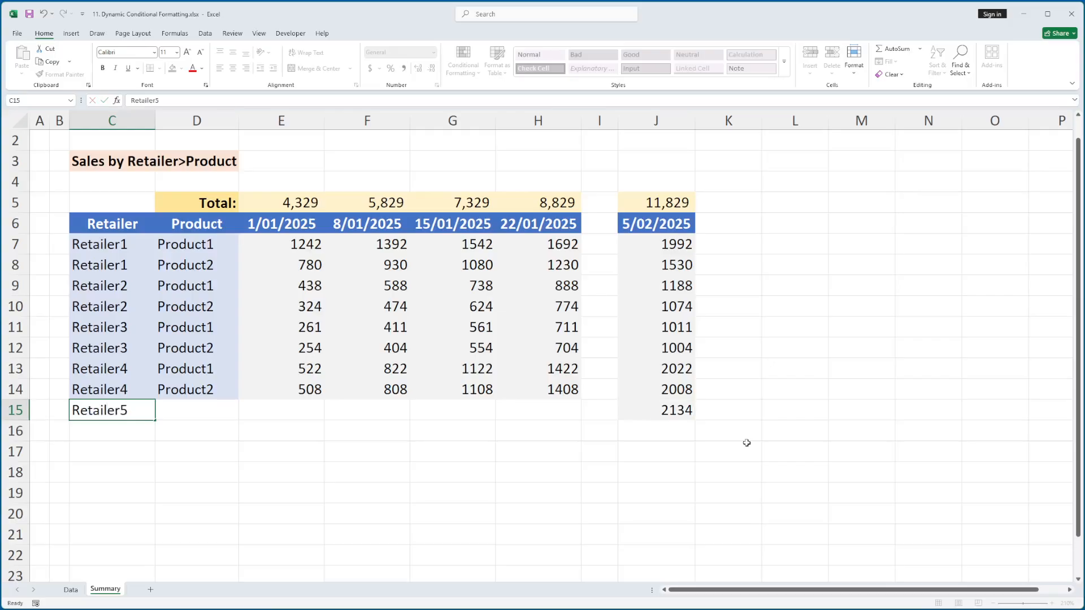
key(Up)
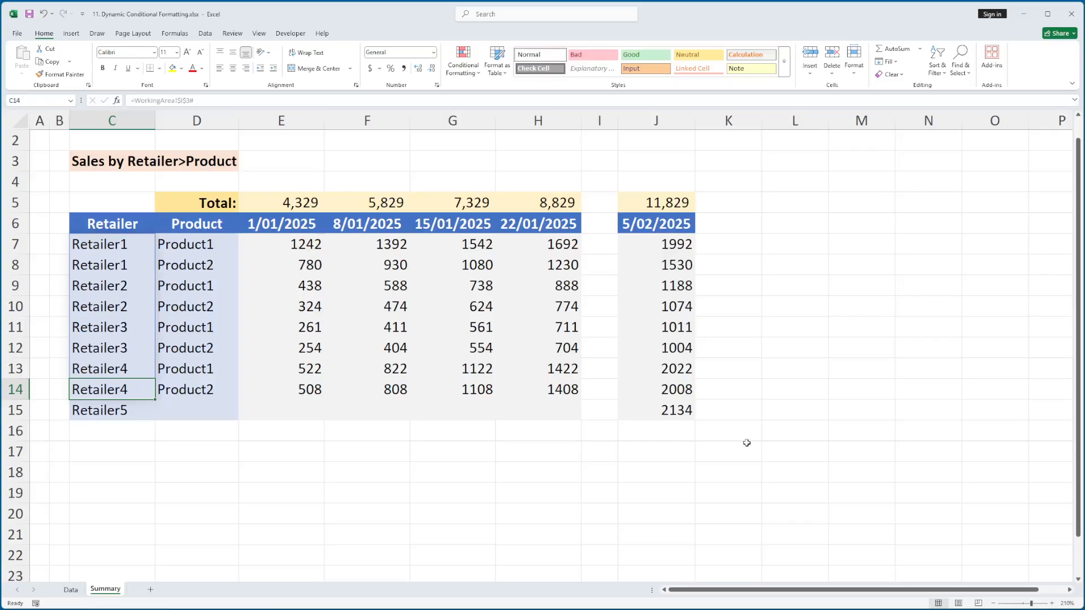
Step: Undo the test entries in C15 and J15
key(ctrl+z)
key(ctrl+z)
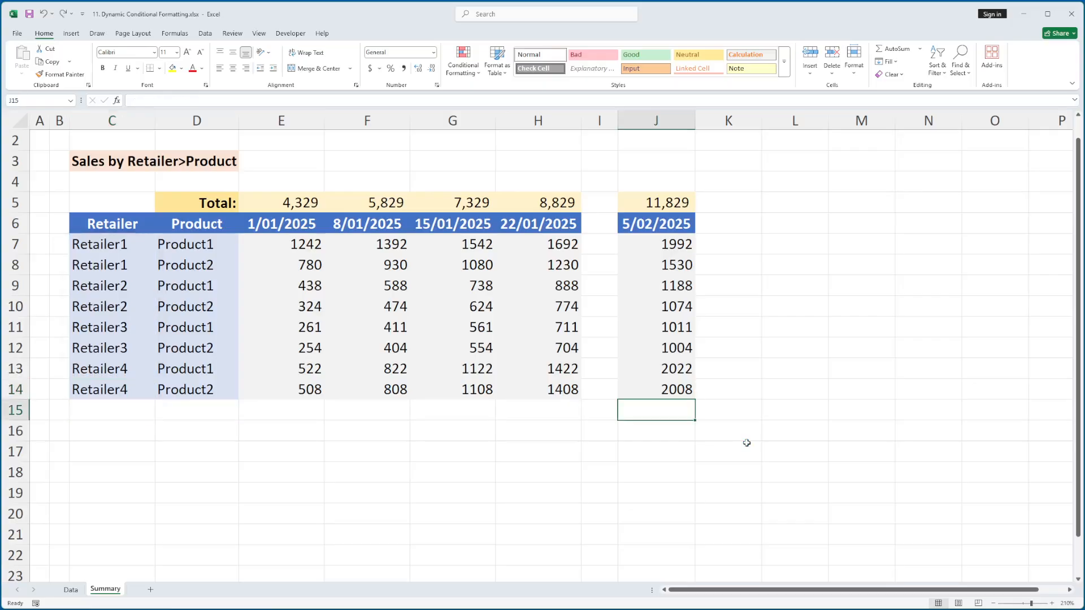
key(Up)
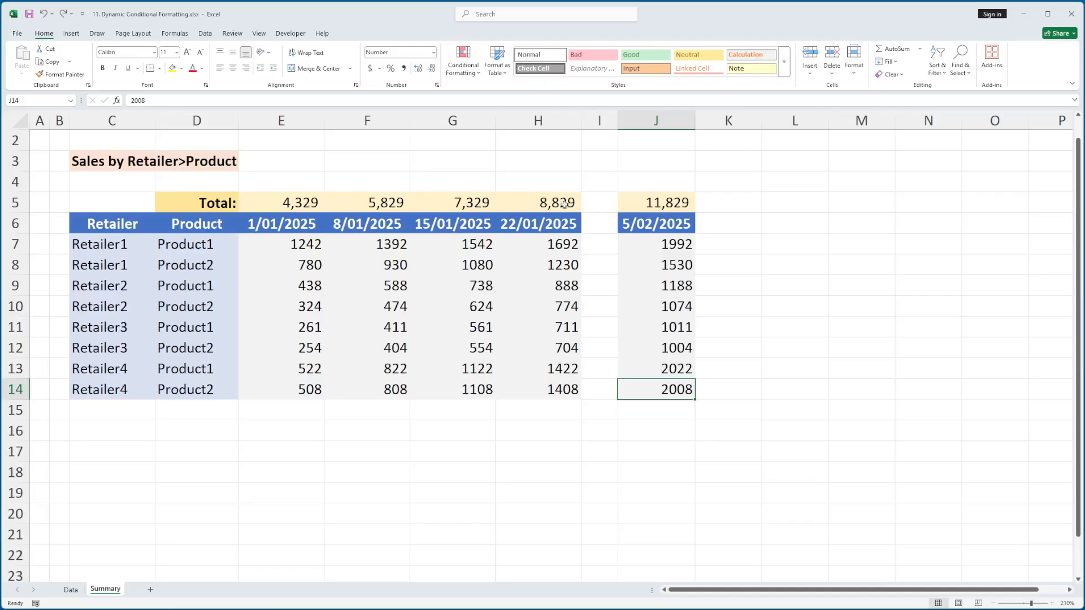
Step: Try inserting a row at row 4 to compare header cell J7 with headers C7:H7, and undo the insertion
right_click(15, 181)
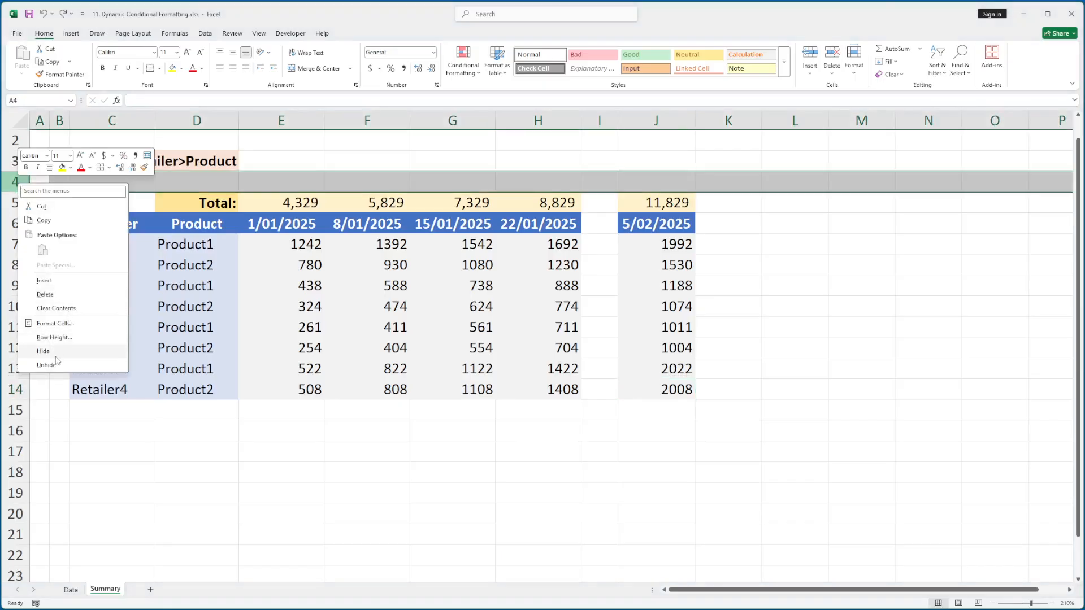
click(66, 281)
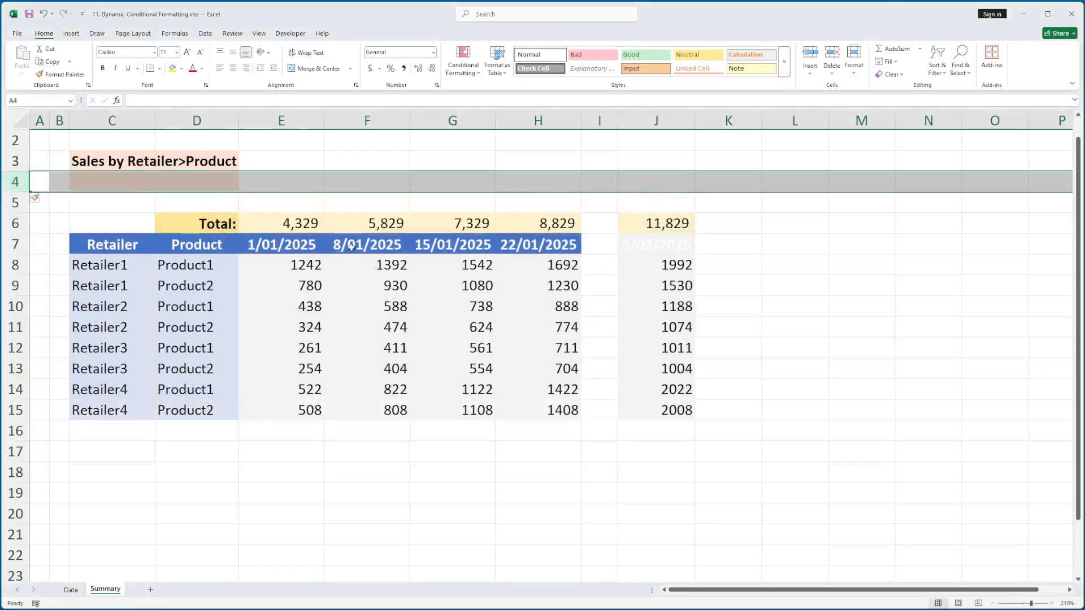
click(15, 244)
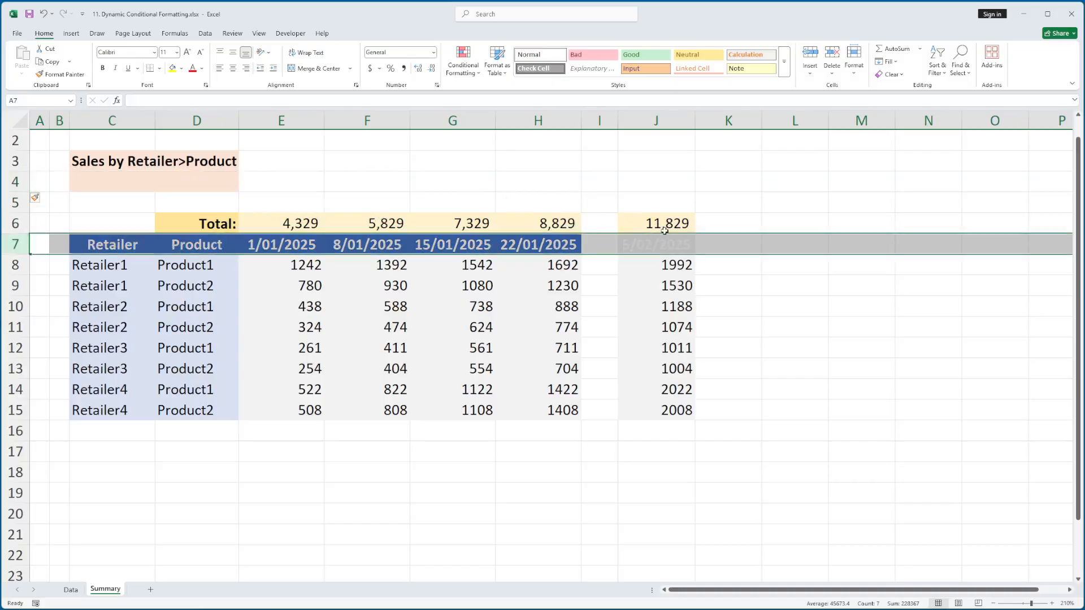
click(655, 245)
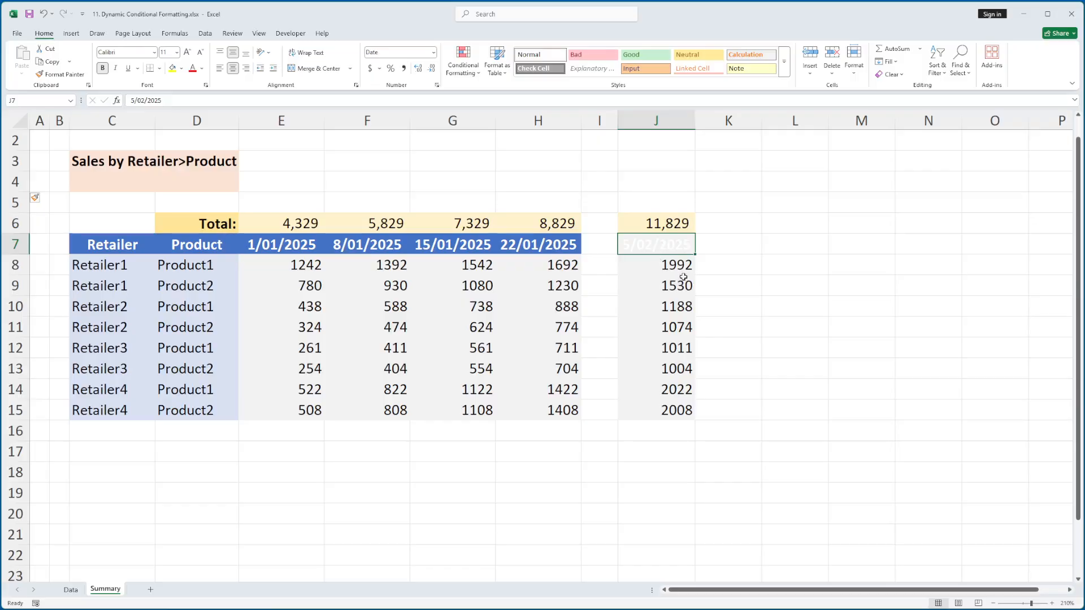
drag(143, 248, 527, 249)
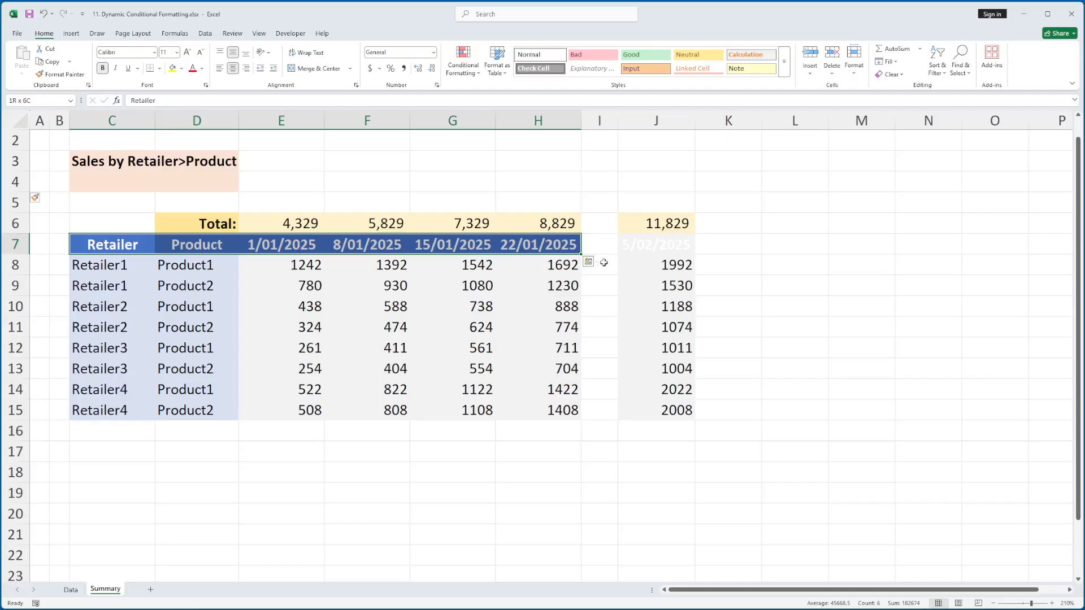
click(640, 247)
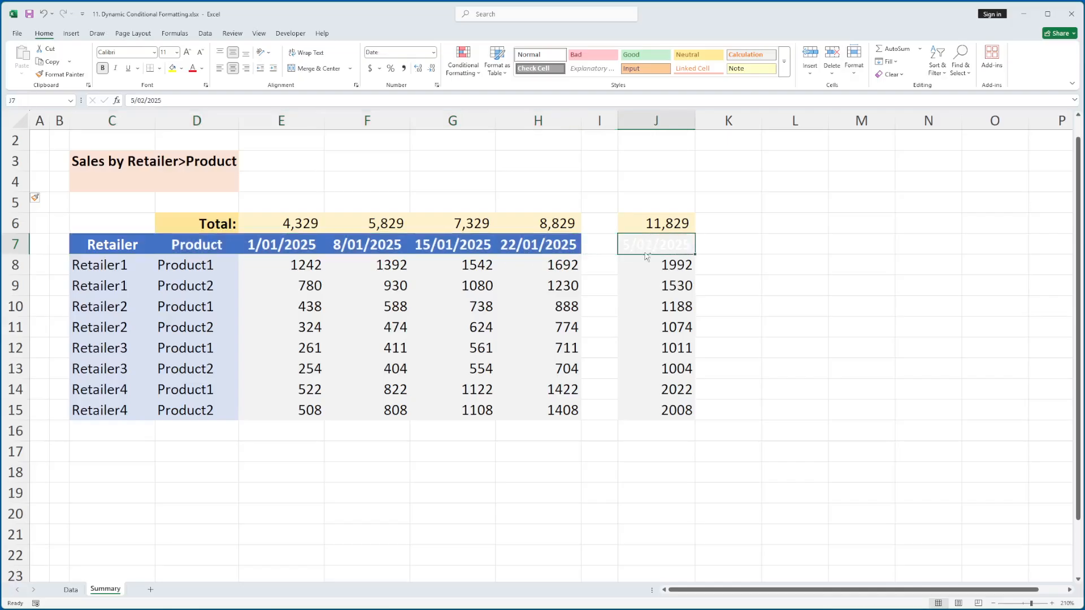
key(ctrl+z)
Step: In the column J rule's formula, replace the 6 after ROW()> with ROW($6:$6) and apply the rule
click(640, 226)
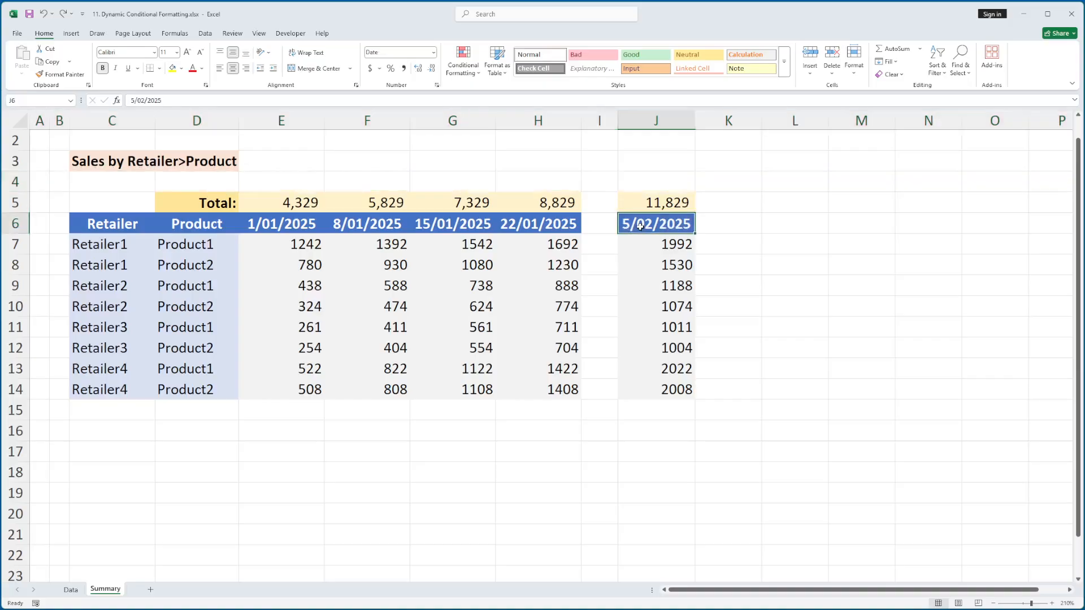
click(470, 79)
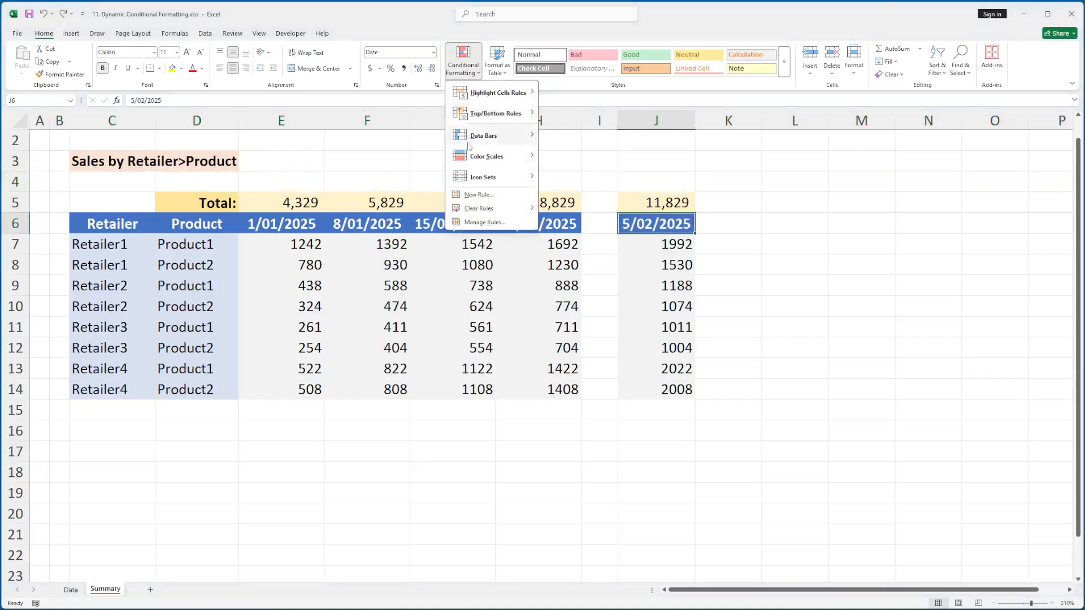
click(485, 222)
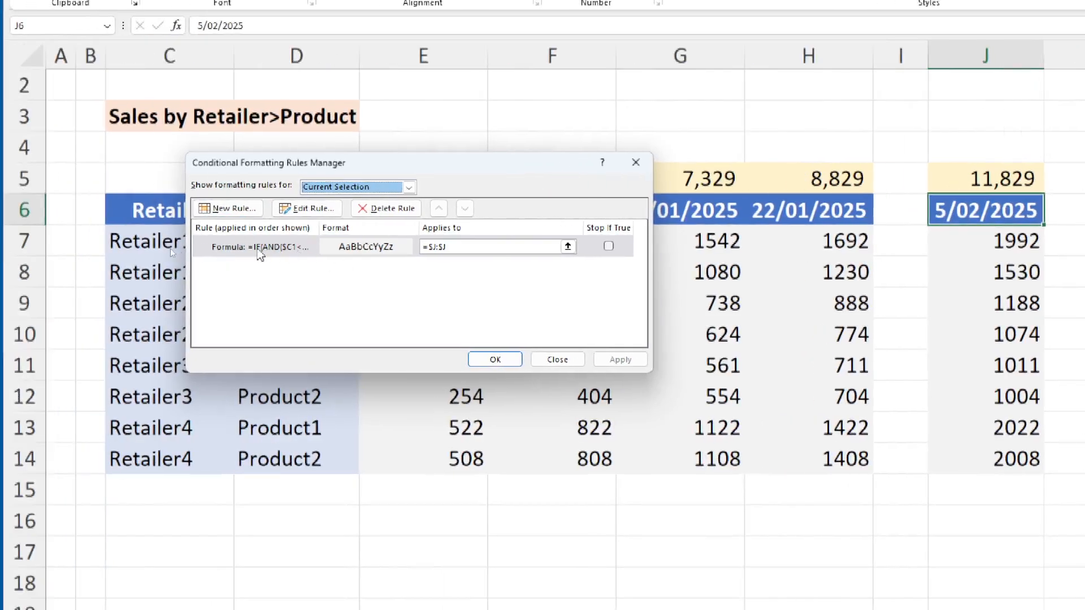
double_click(172, 252)
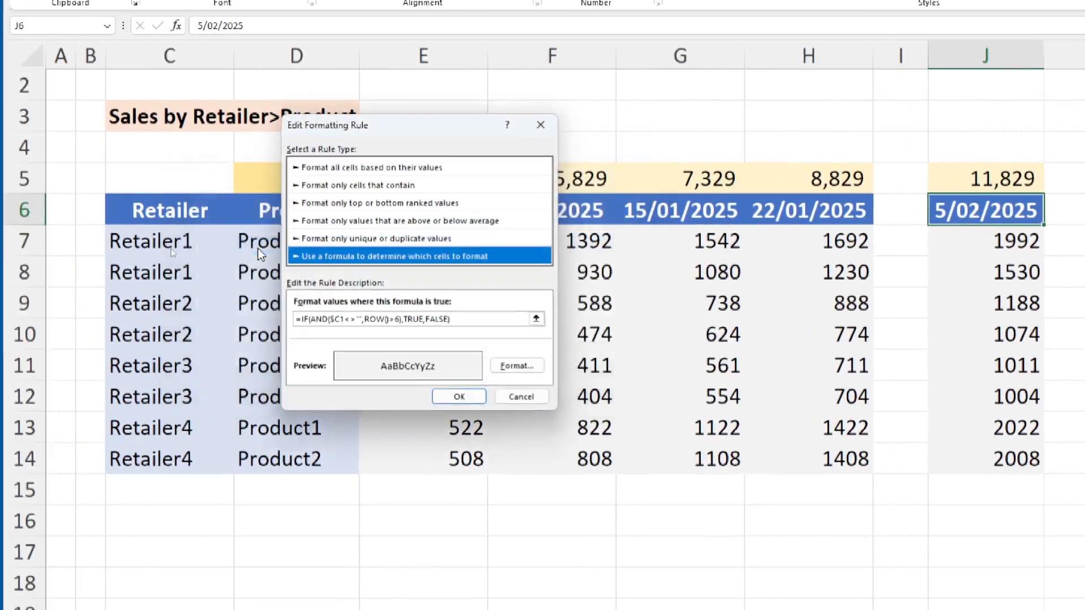
click(396, 321)
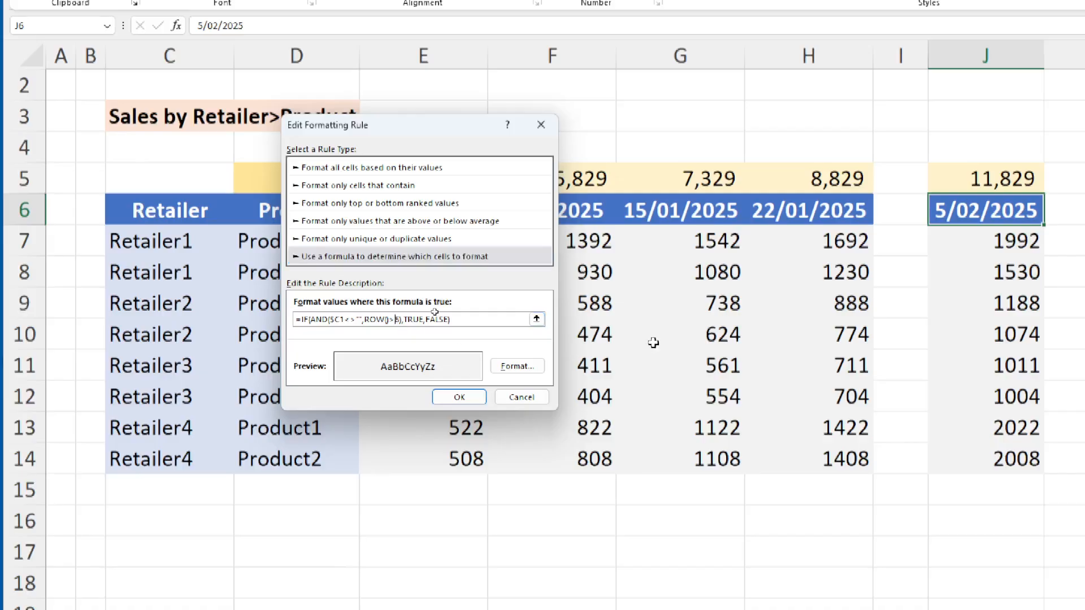
key(Delete)
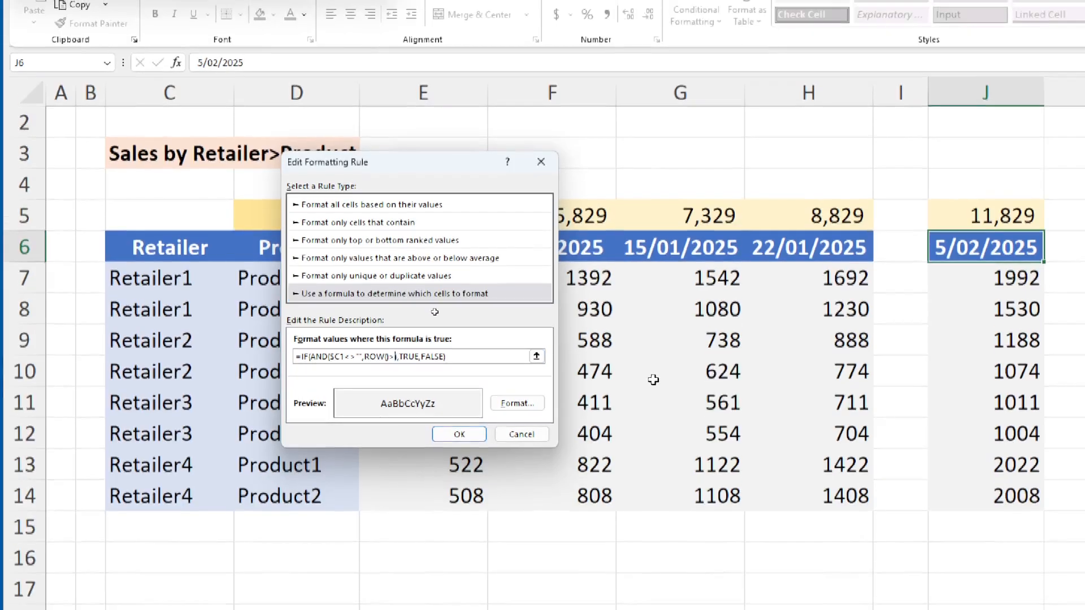
text(ROW($)
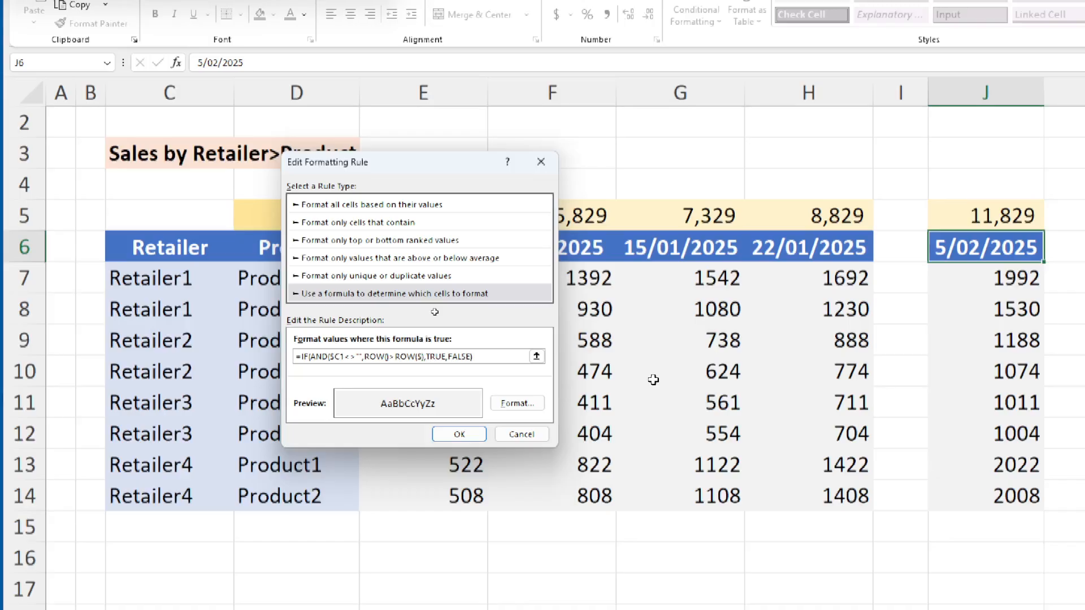
text(6:$6))
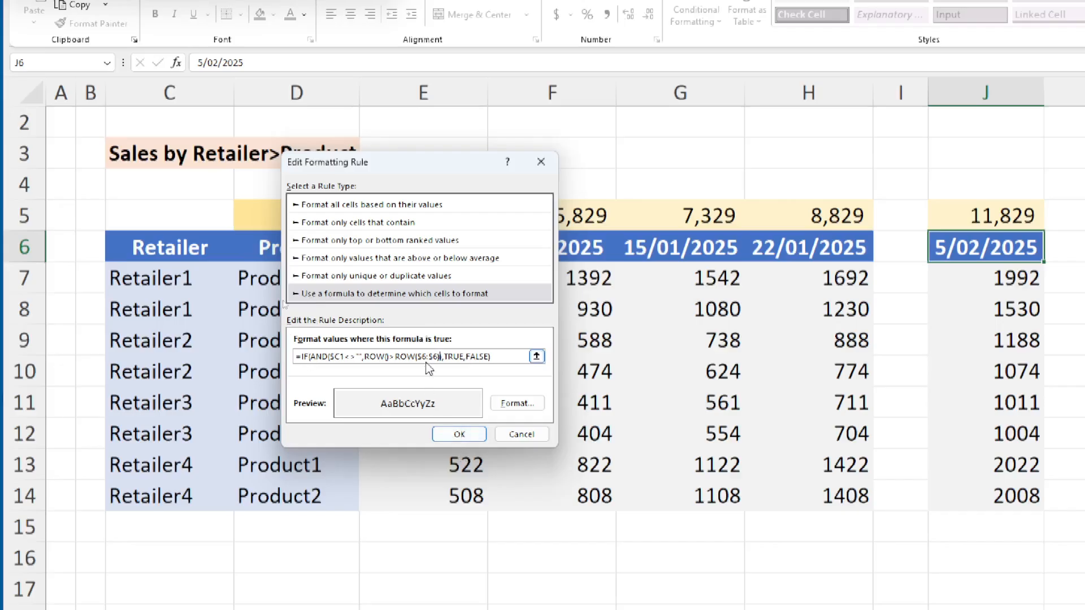
drag(418, 356, 438, 357)
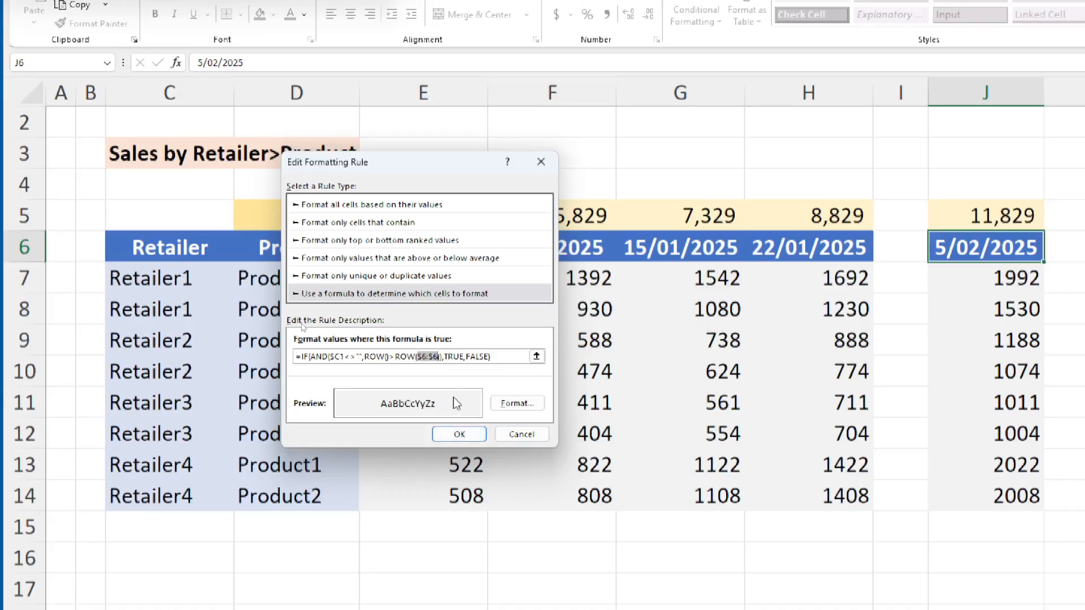
click(472, 442)
click(623, 394)
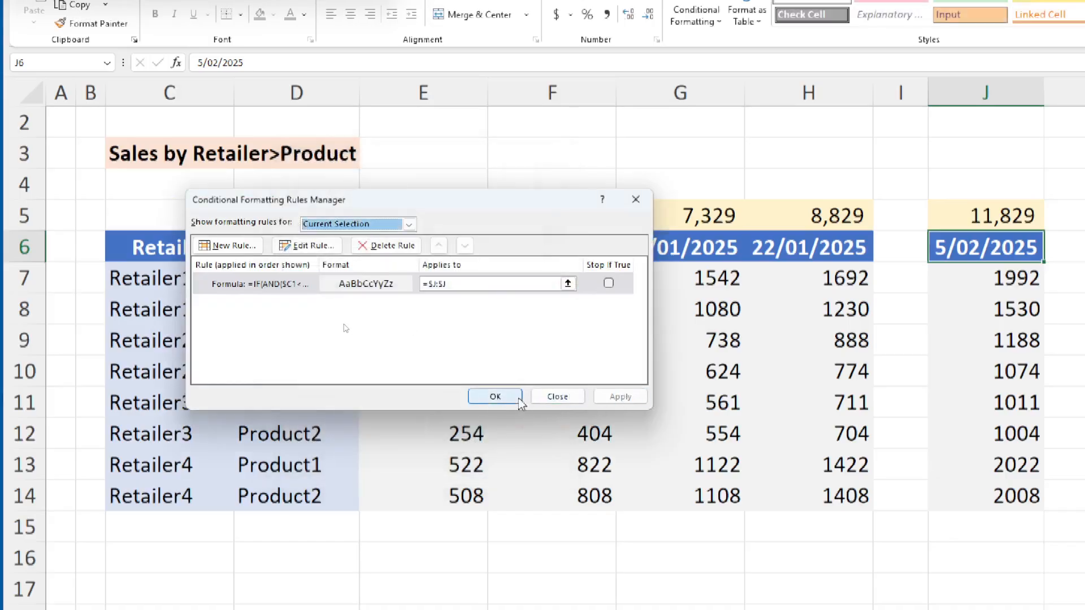
click(494, 394)
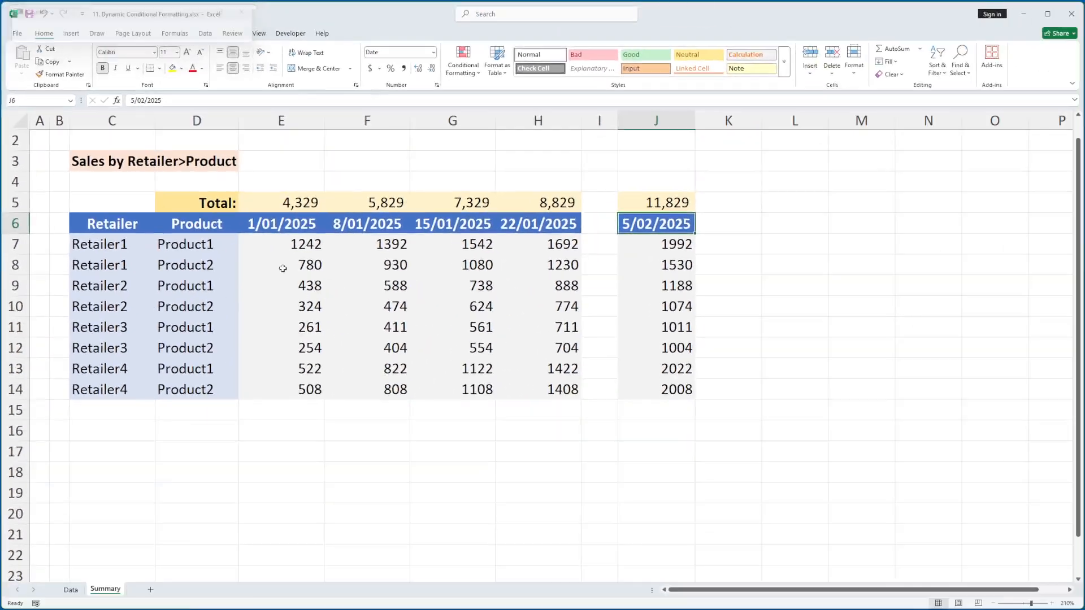
Step: Insert a row at row 4 and check the formatting of header cell J7
click(21, 182)
right_click(22, 183)
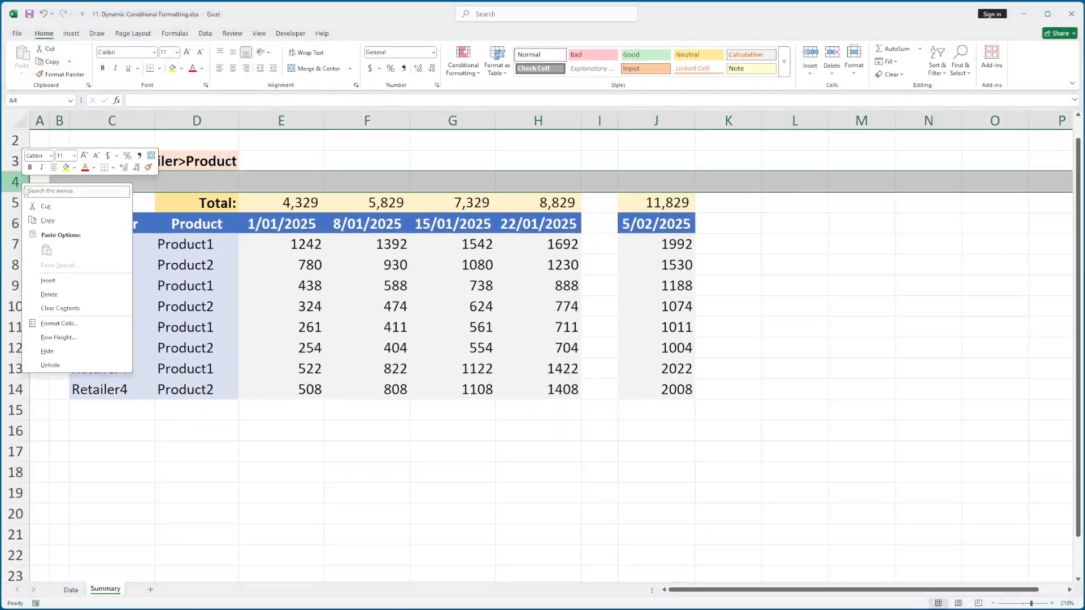
click(45, 280)
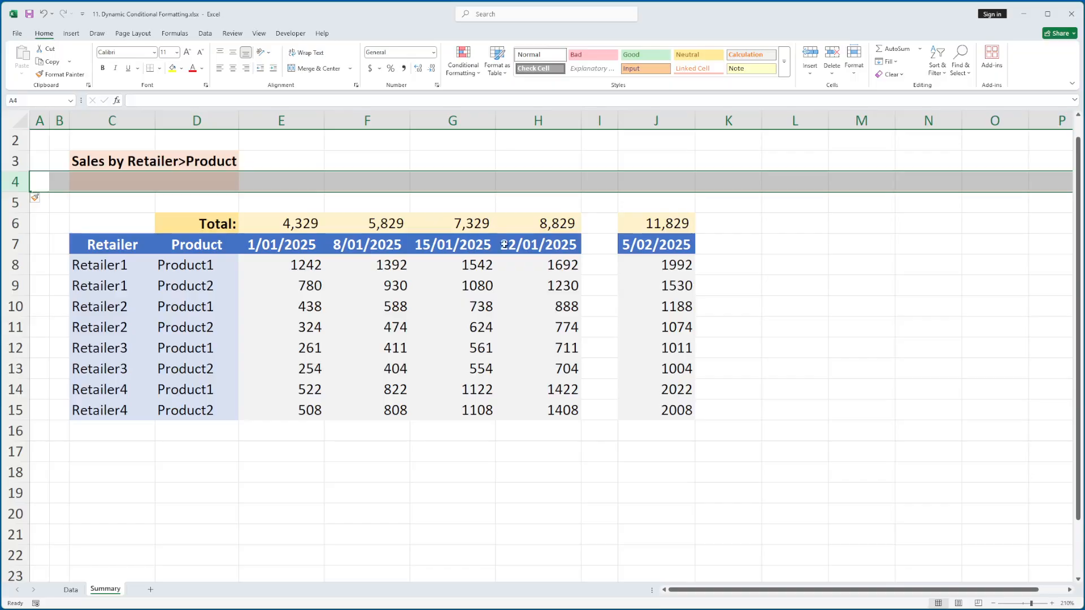
click(646, 249)
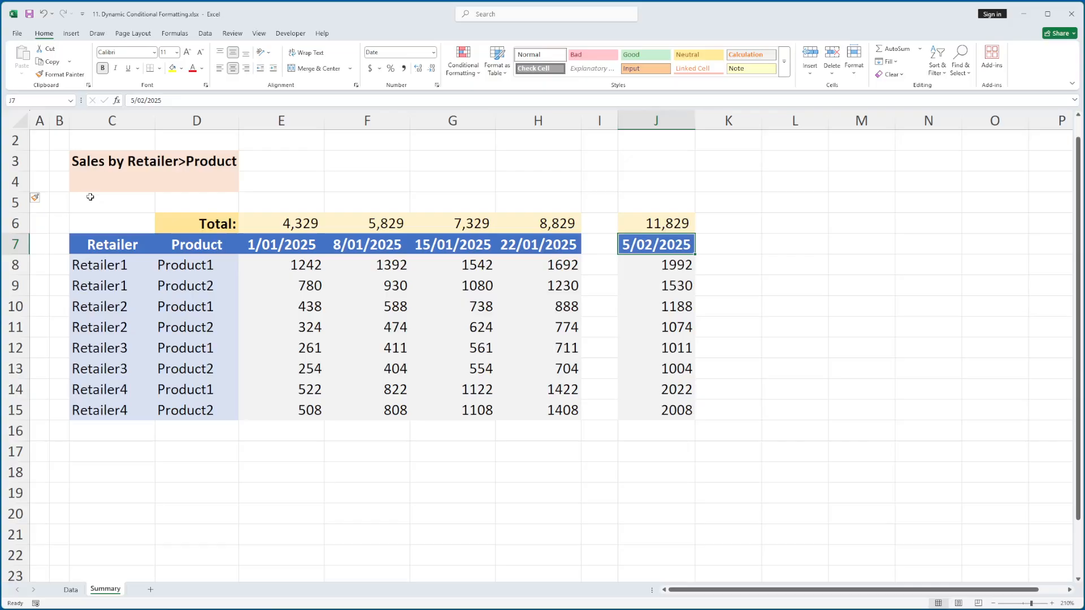
Step: Examine the row reference inside ROW() in the column J rule's formula and close the rule without changes
click(463, 70)
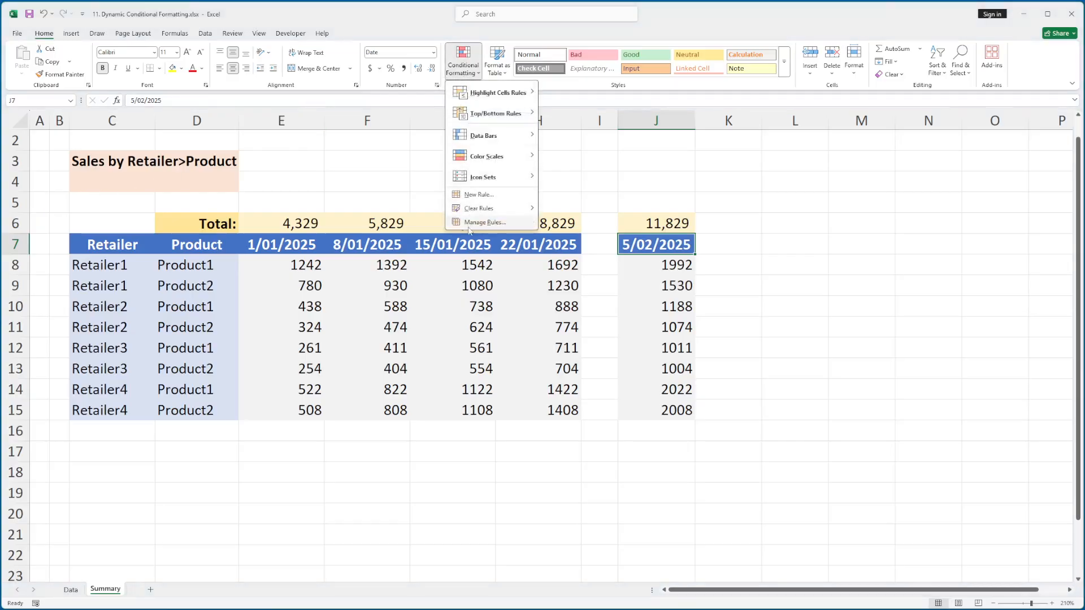
click(469, 228)
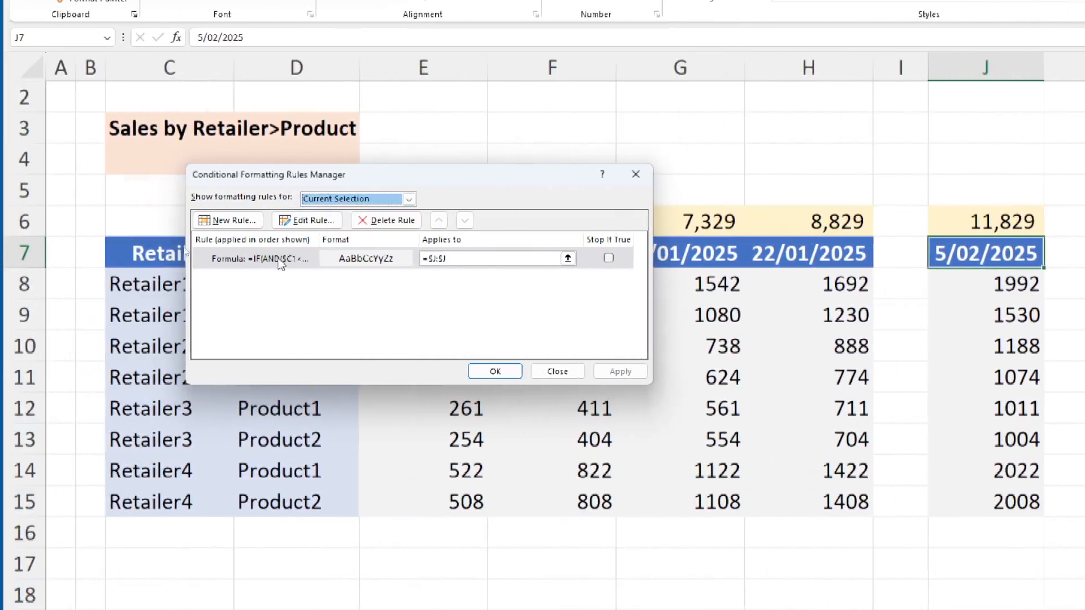
double_click(281, 263)
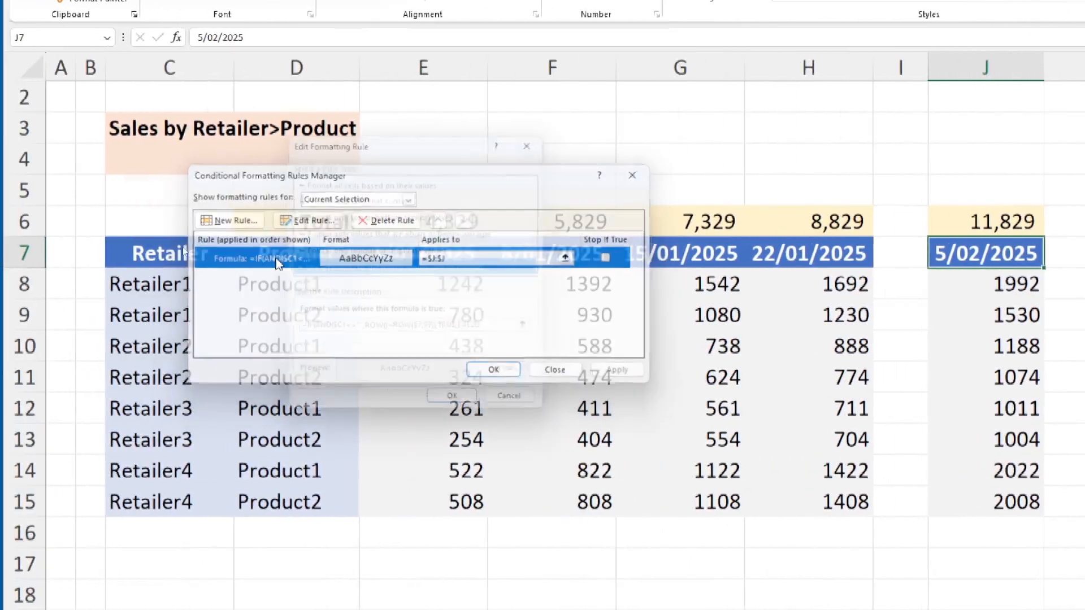
drag(417, 332, 439, 332)
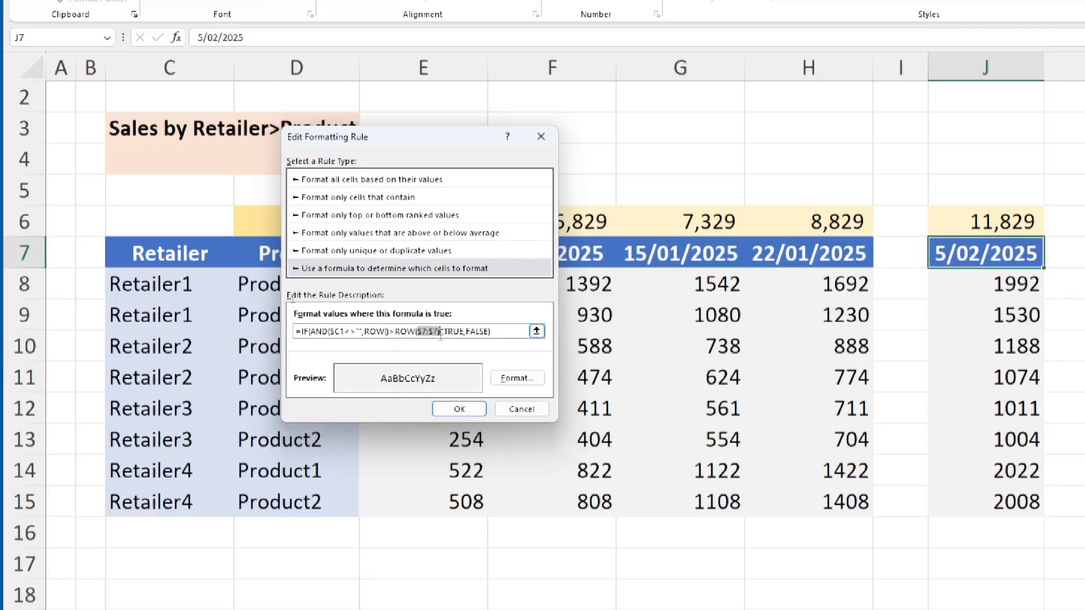
click(520, 409)
click(546, 375)
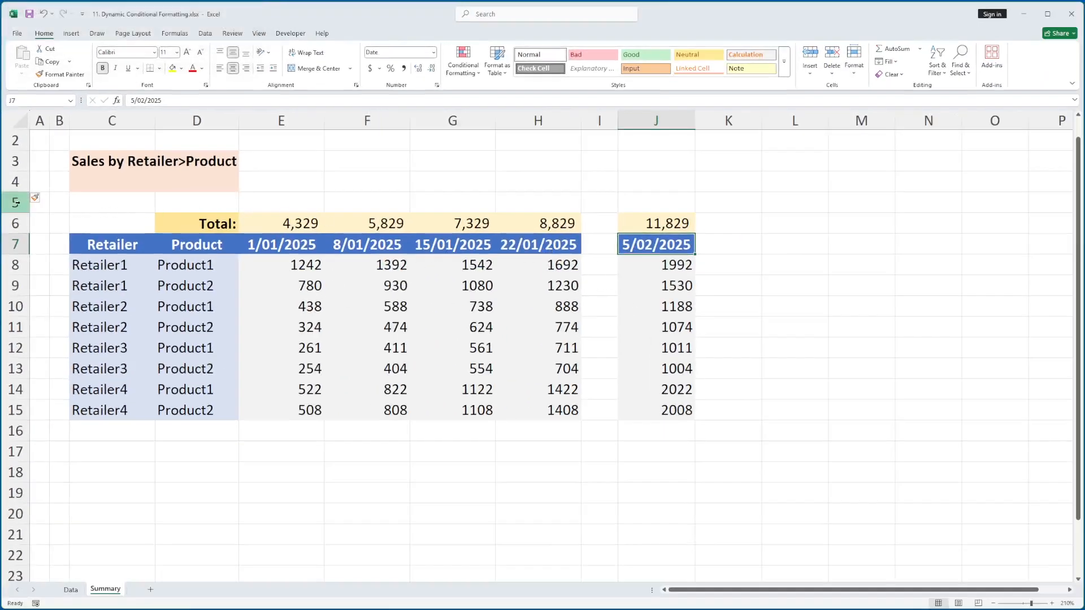
Step: Insert another row at row 5 and enter Retailer6 in C17 below the last retailer
right_click(16, 202)
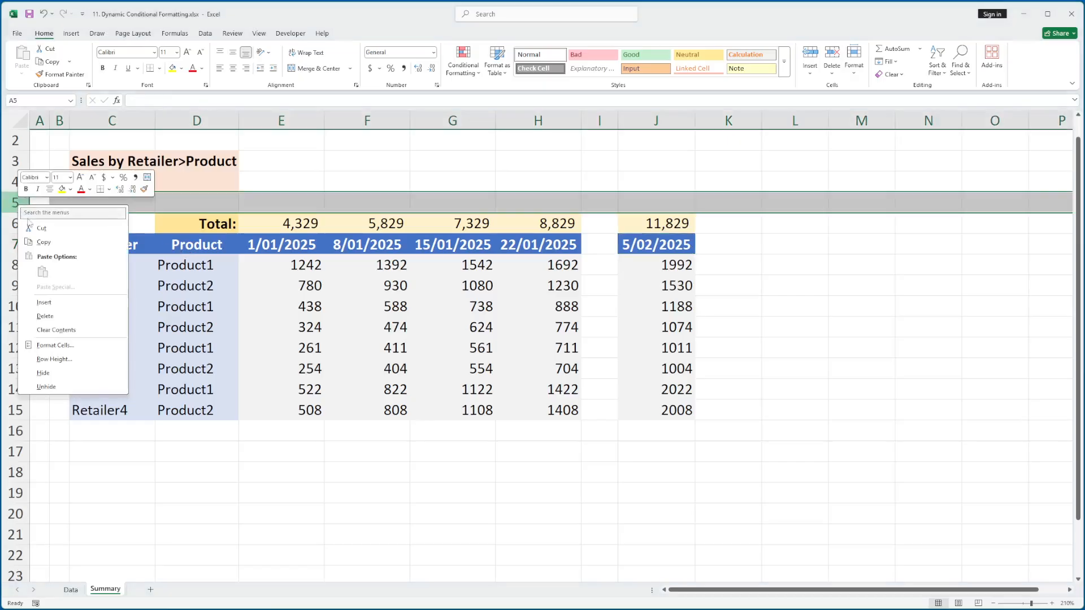
click(44, 303)
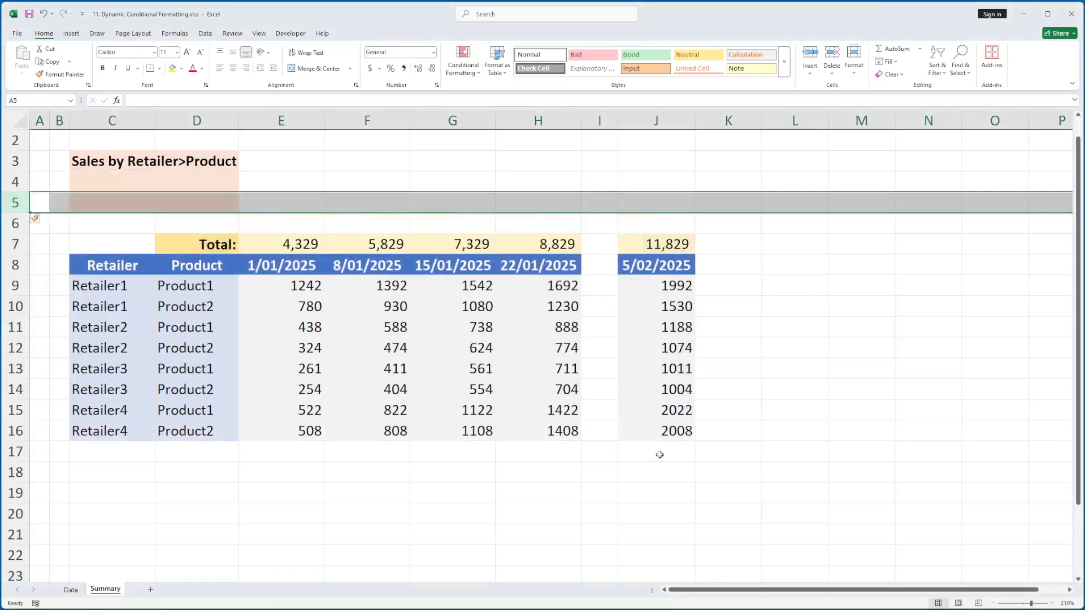
click(659, 455)
key(Left)
key(Left)
key(Left)
key(Left)
key(Left)
key(Left)
key(Left)
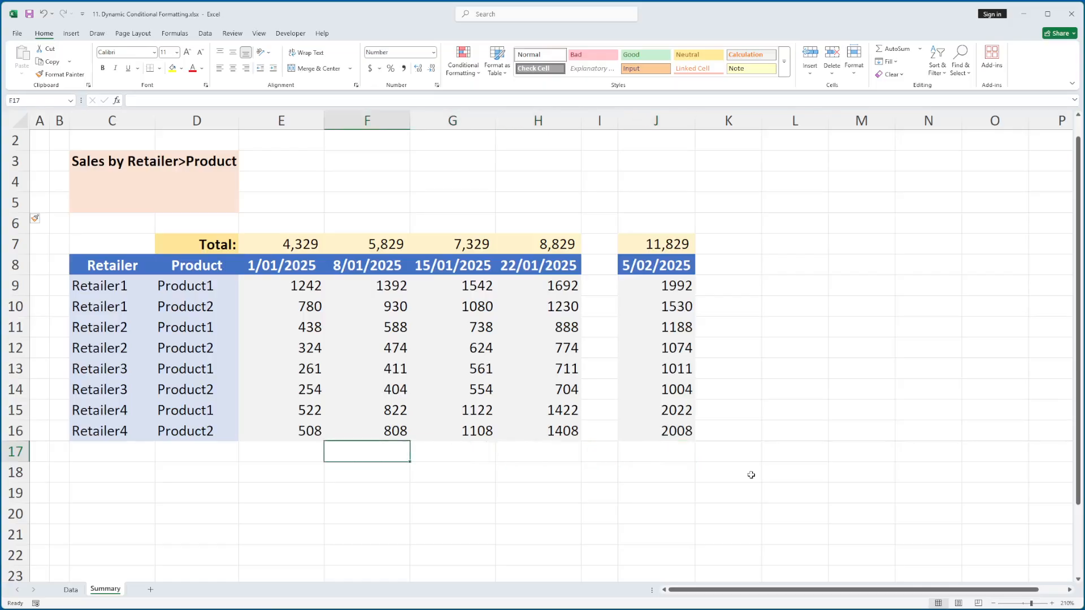
text(Retail)
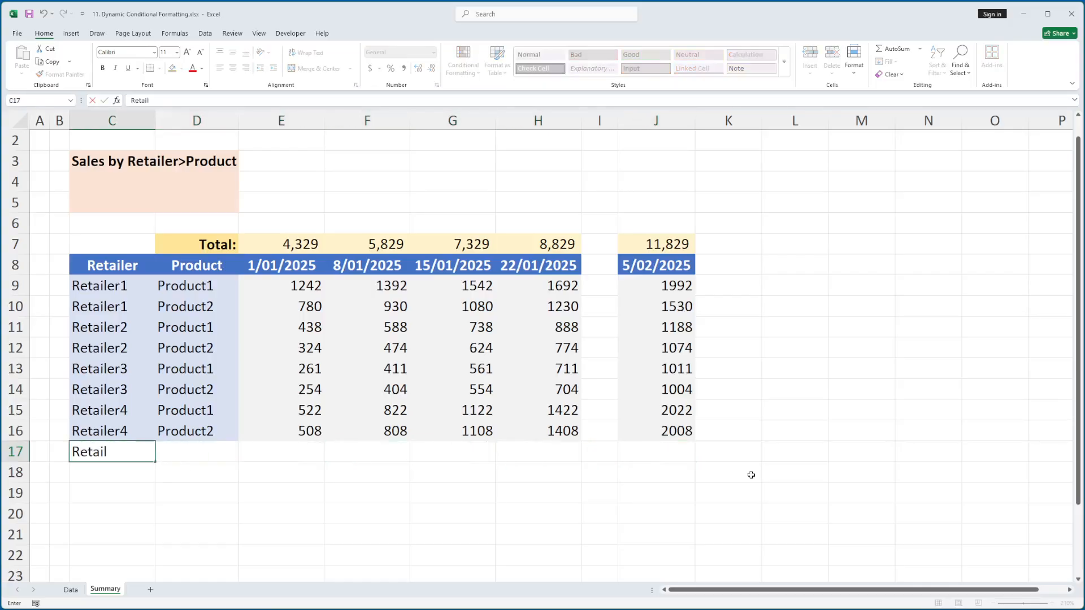
text(er6)
key(Right)
Step: Compare the formatting of cell J17 with the neighbouring cells on the Retailer6 row
key(Right)
key(Right)
key(Right)
key(Right)
key(Right)
key(Right)
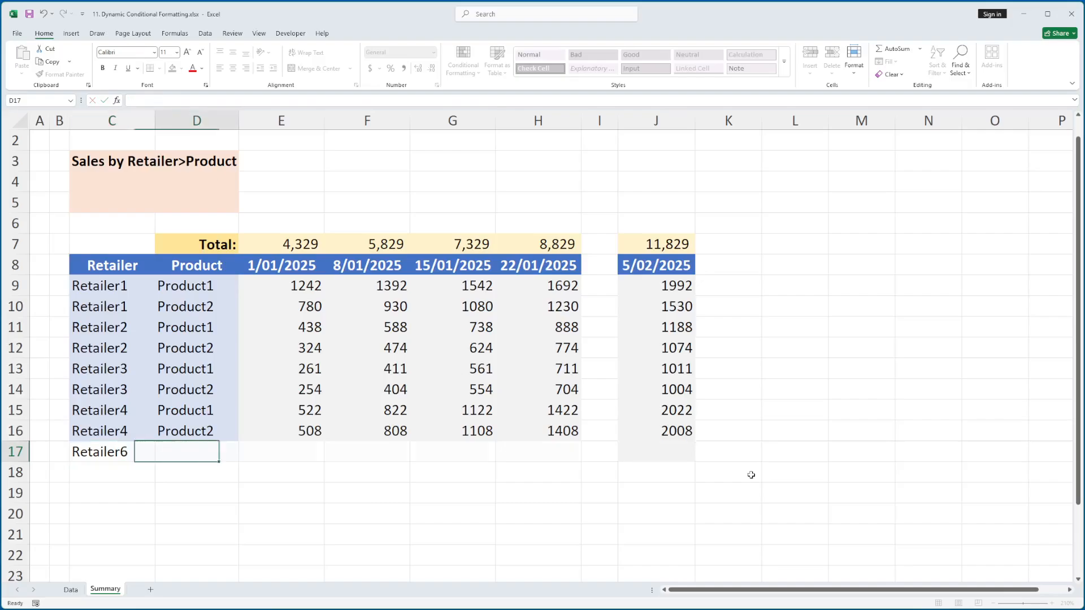
key(Left)
key(Right)
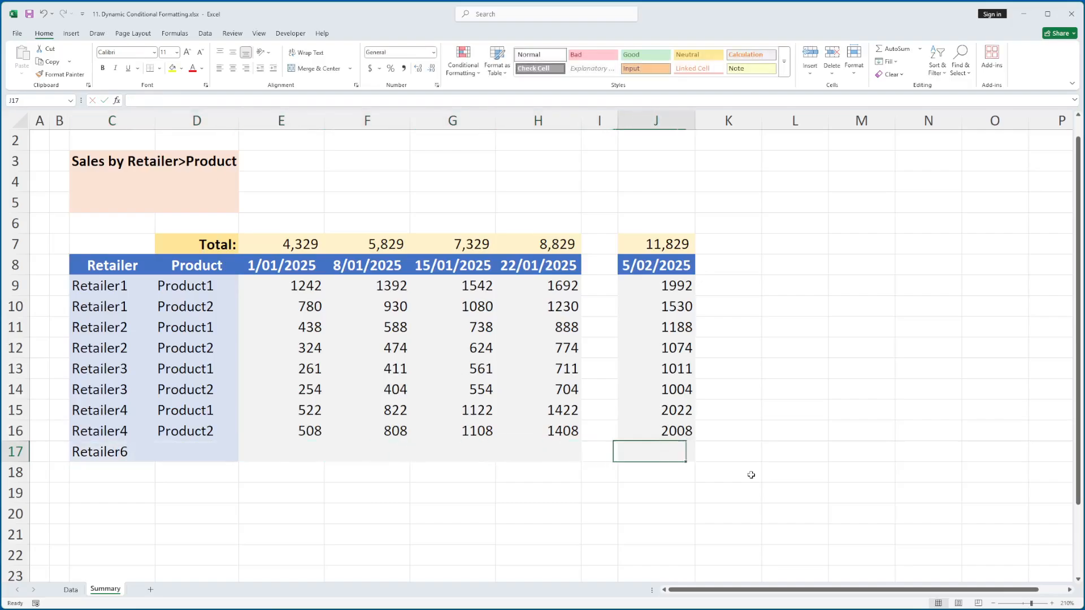
key(Left)
key(Right)
key(Right)
key(Left)
key(Left)
key(Right)
click(669, 120)
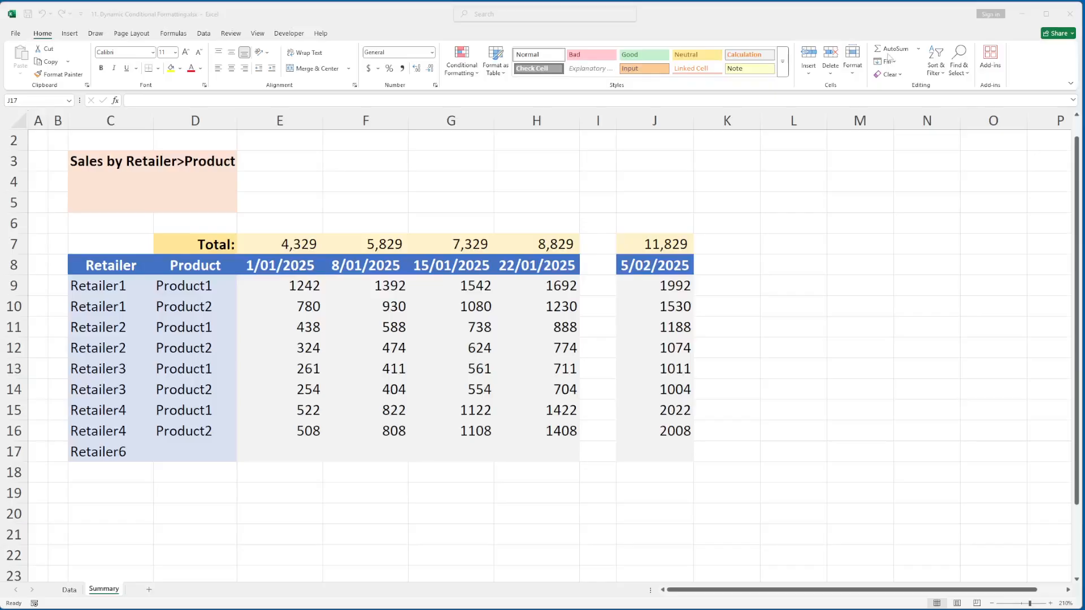
click(811, 20)
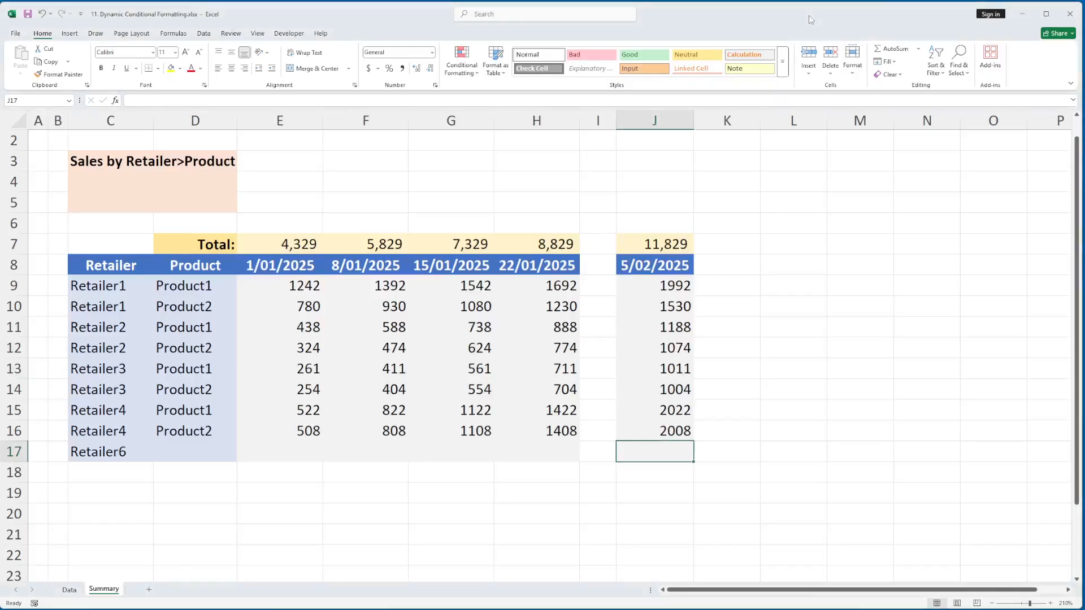